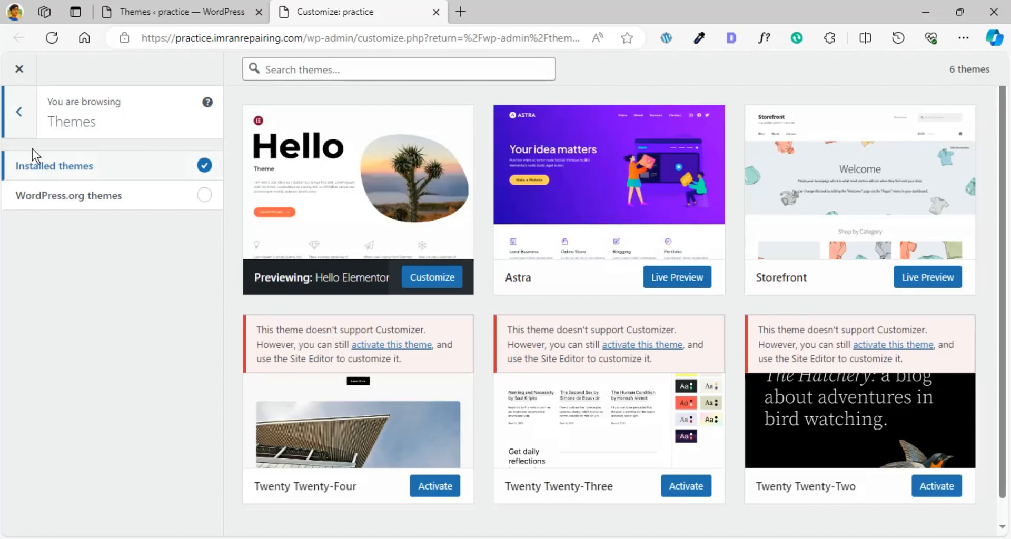
Return to the dashboard's Themes page and activate the Astra theme for the site
click(18, 117)
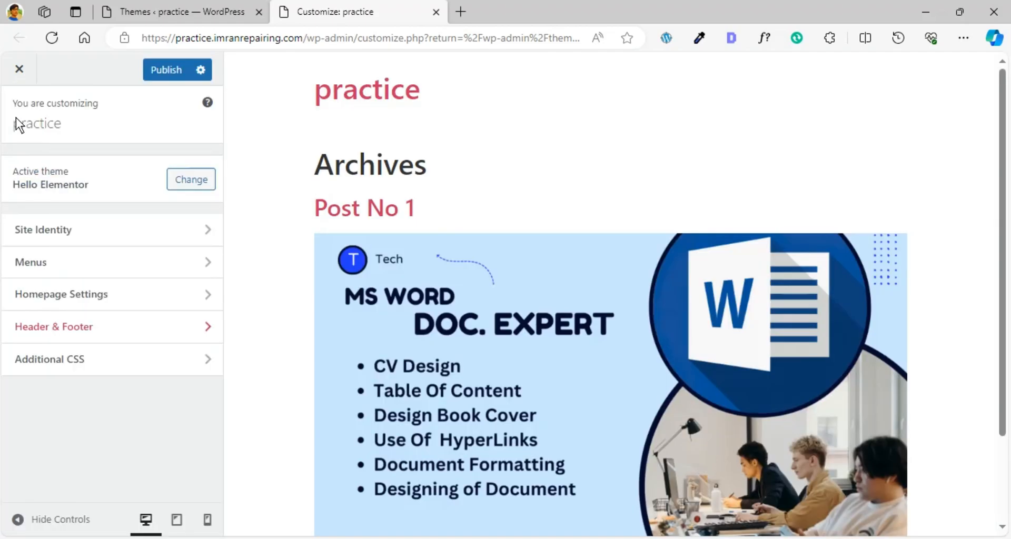
click(186, 9)
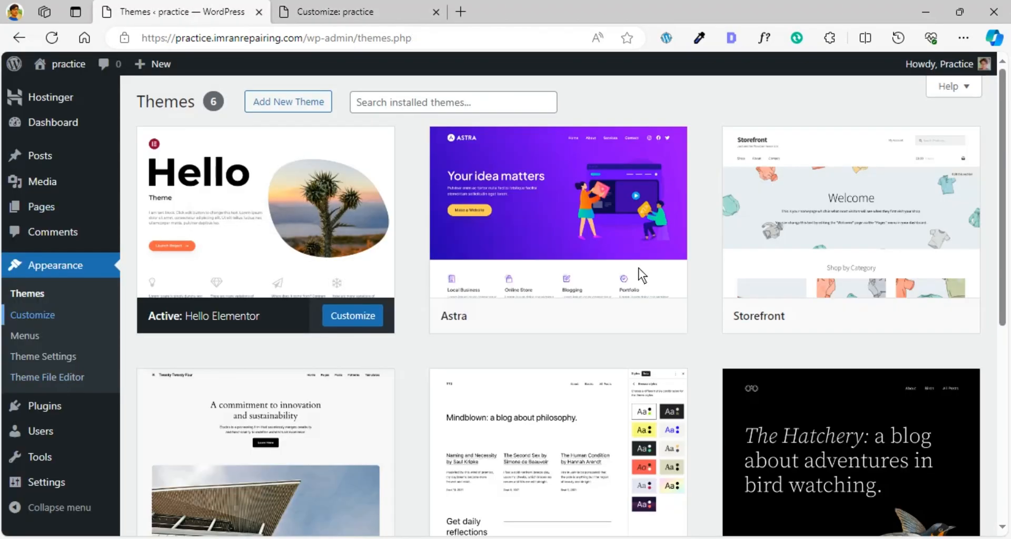
mouse_move(524, 300)
click(581, 319)
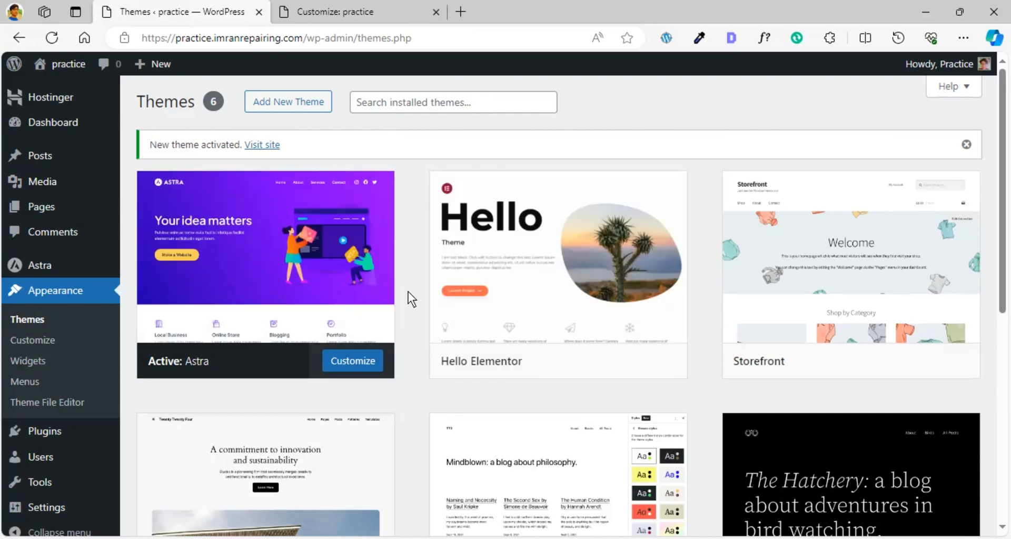
Reload the open Customizer so that it uses the Astra theme
scroll(406, 316, down, 2)
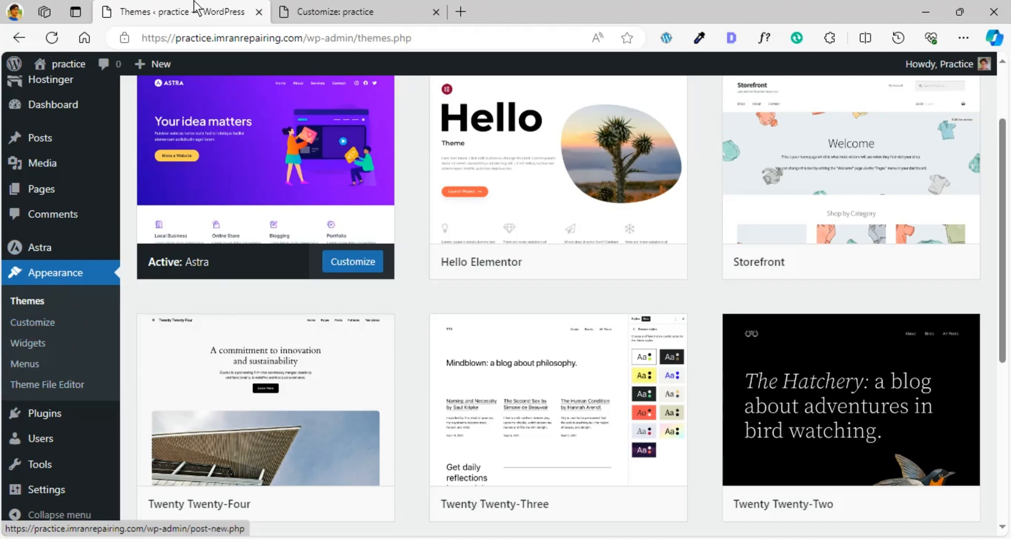
click(348, 2)
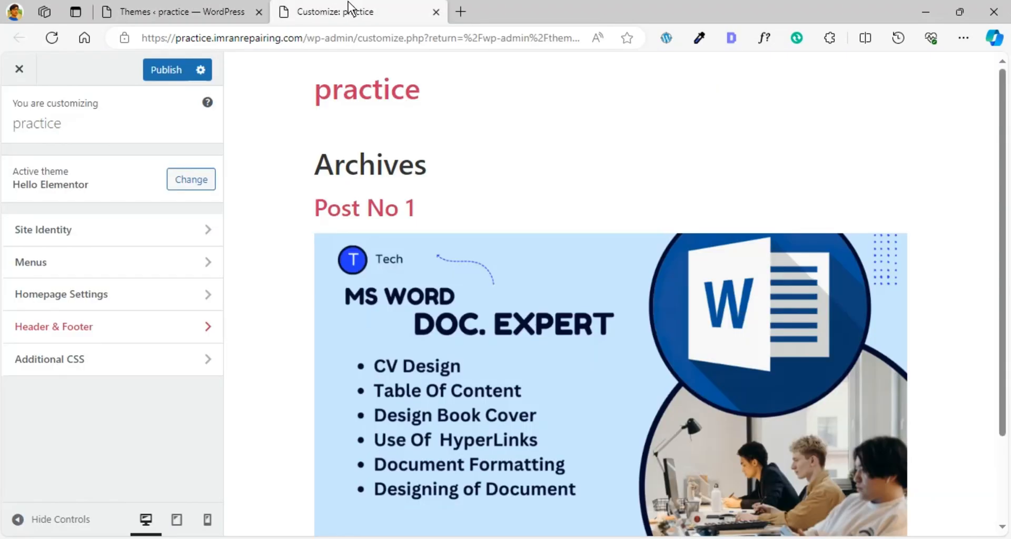
click(51, 38)
key(Return)
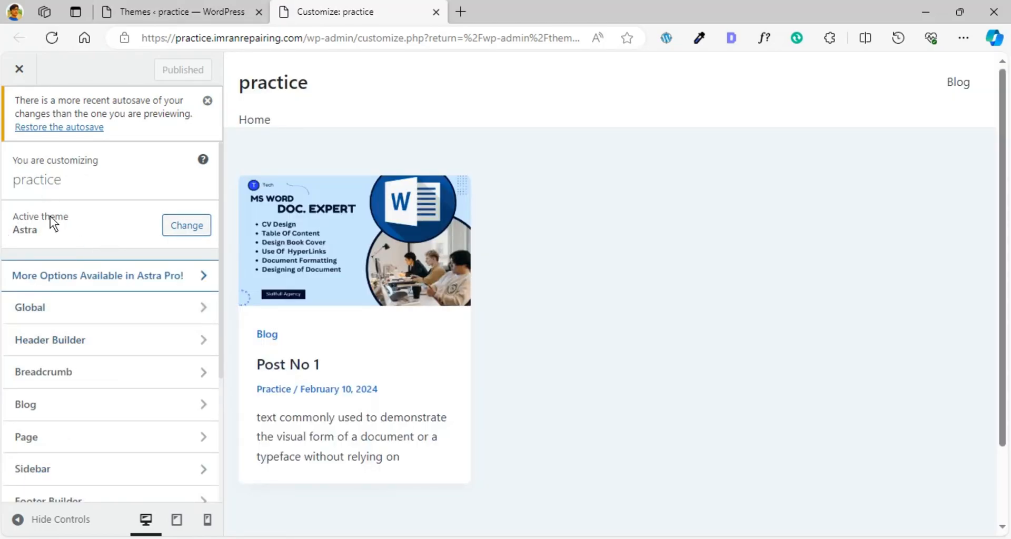
Look through the Astra customization sections and dismiss the autosave notice
scroll(35, 237, down, 2)
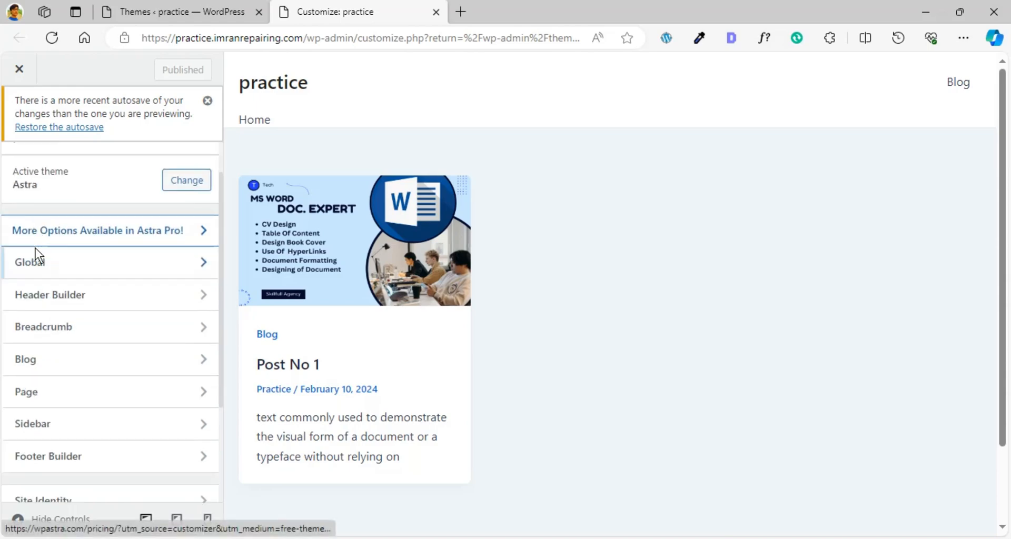
scroll(95, 247, down, 1)
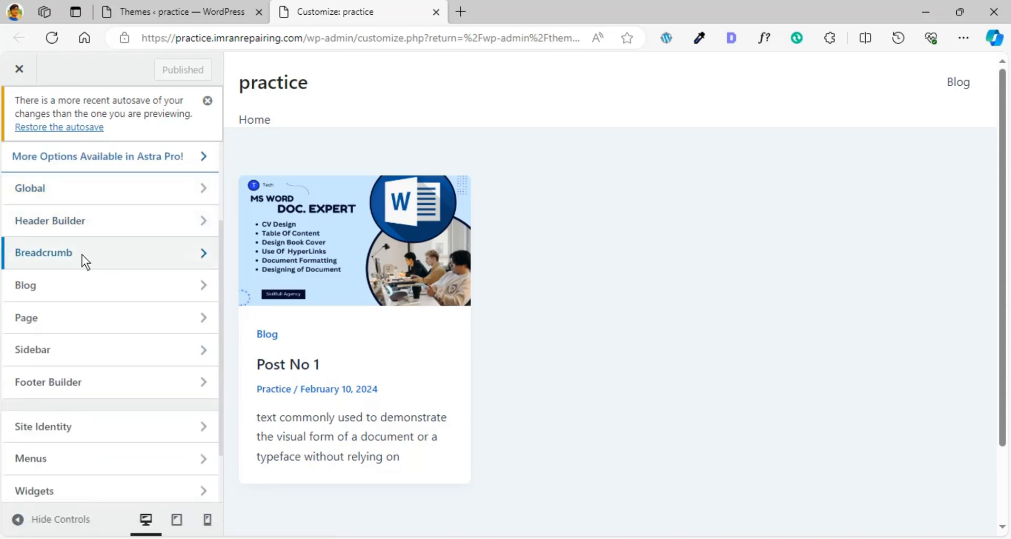
scroll(65, 298, down, 1)
scroll(63, 292, down, 1)
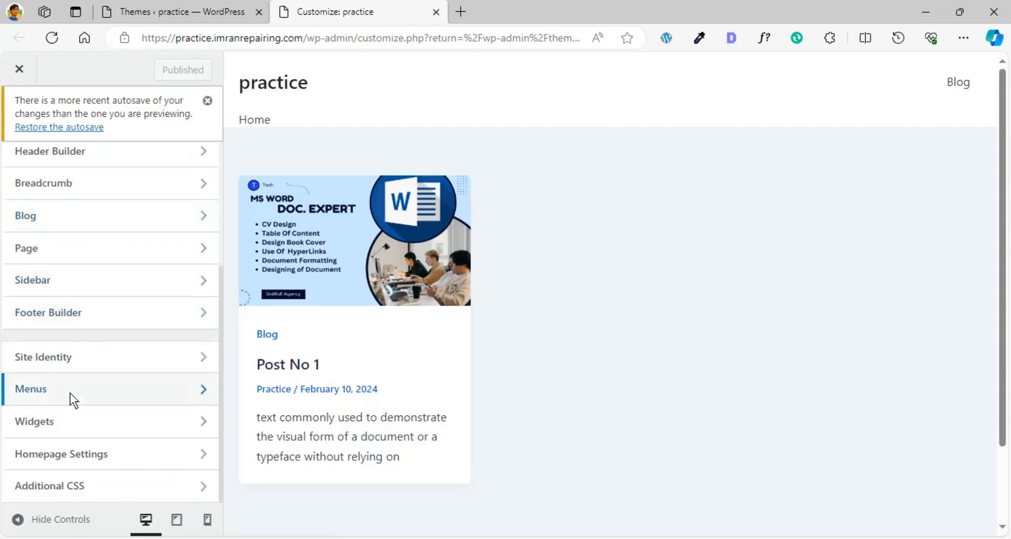
scroll(105, 298, up, 3)
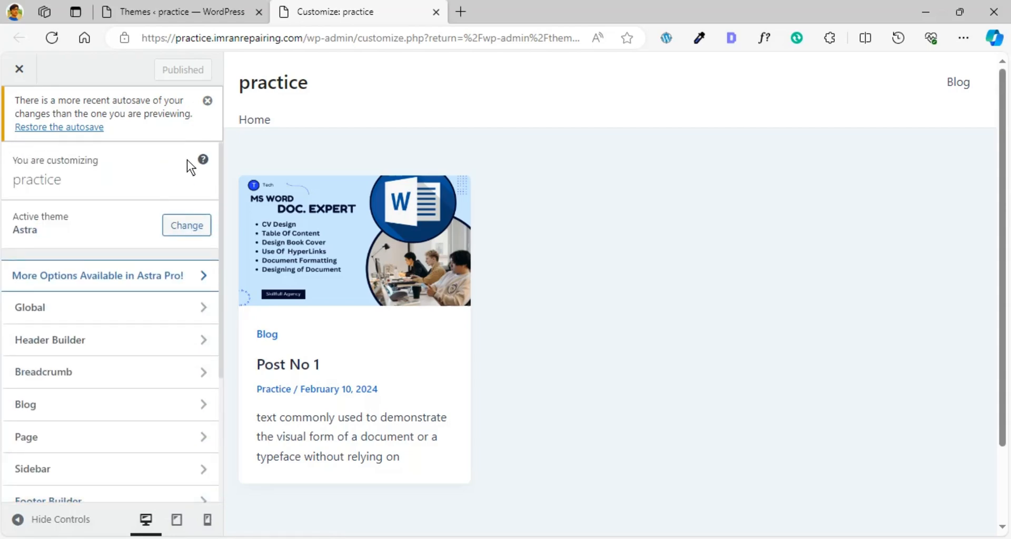
click(207, 105)
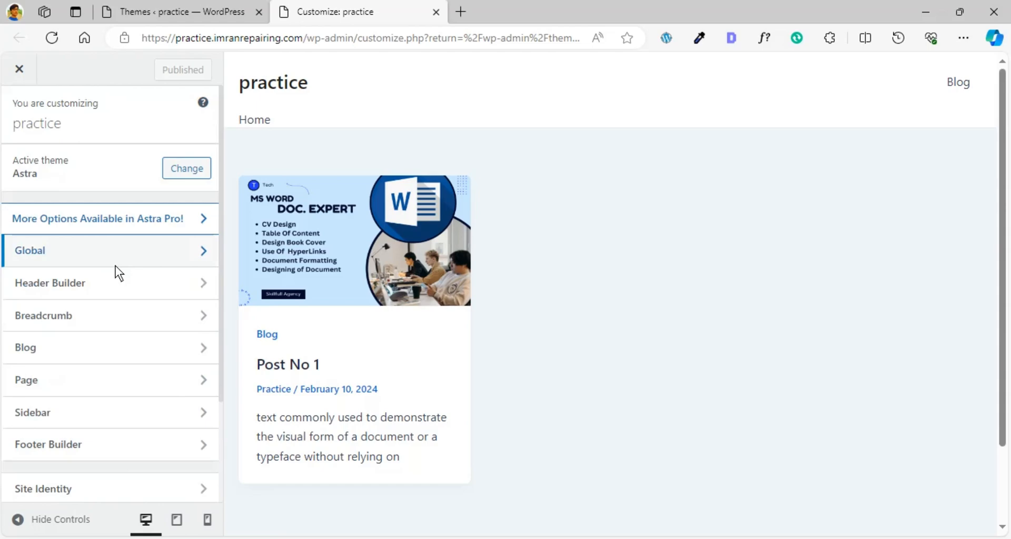
Open the Global settings and examine their available categories, such as typography, colors and buttons
scroll(115, 267, down, 1)
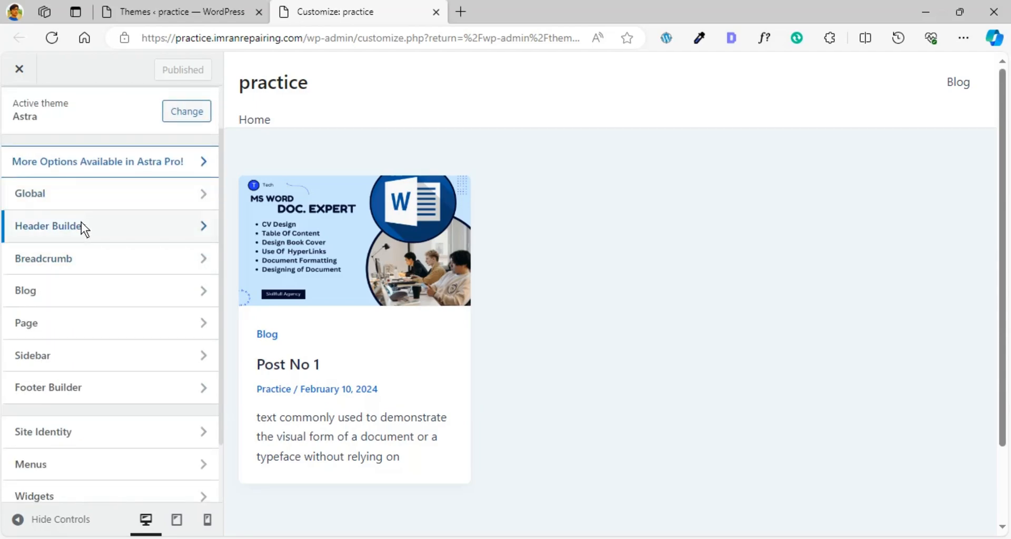
click(152, 189)
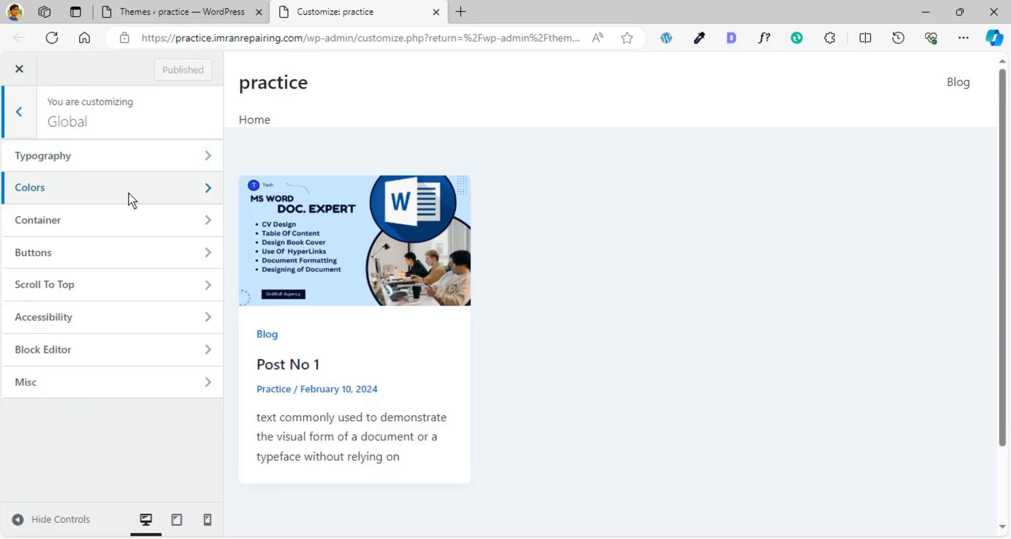
scroll(721, 174, down, 3)
scroll(535, 276, up, 2)
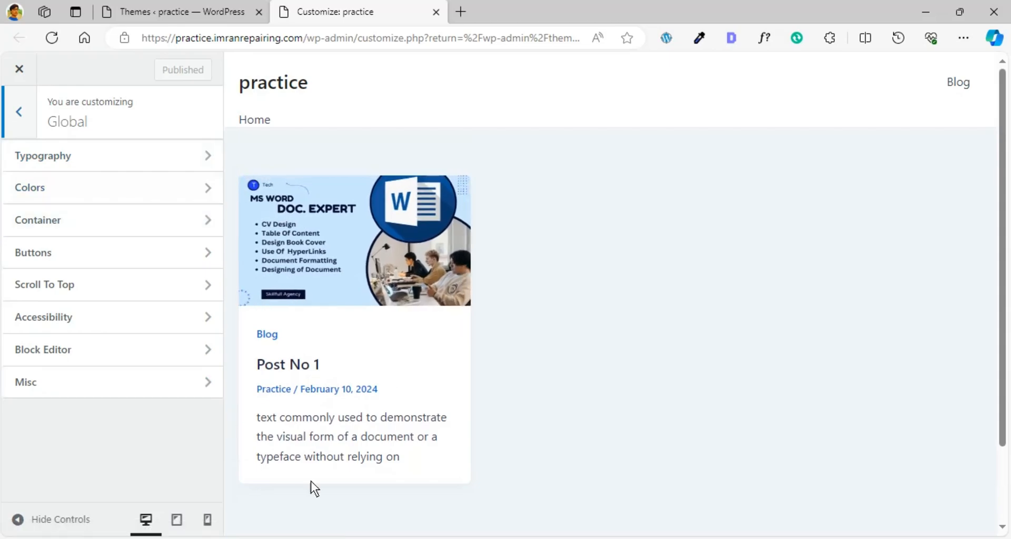
Preview Post No 1 in the live preview, read through its page, and go to the Blog category archive
click(337, 293)
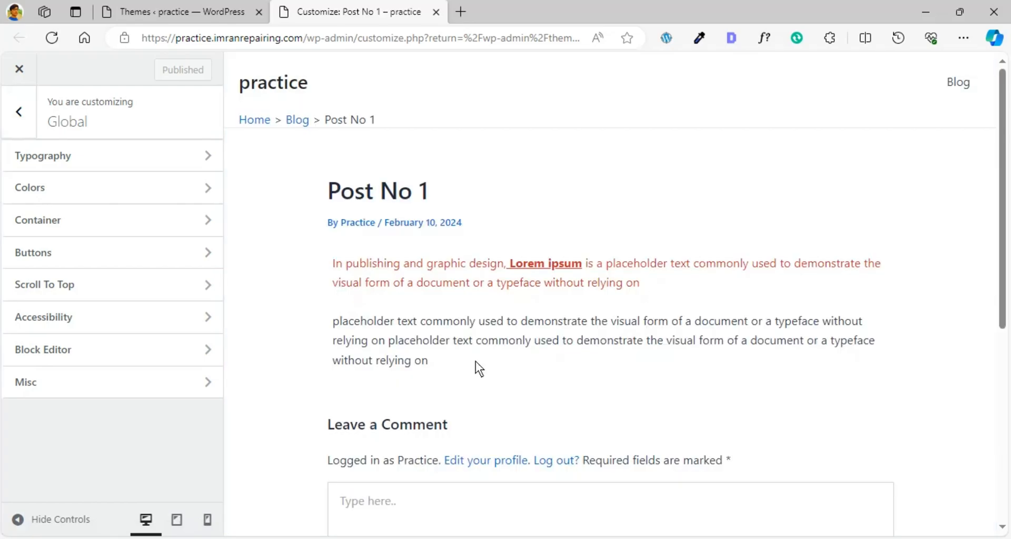
scroll(527, 316, down, 3)
scroll(527, 279, up, 2)
scroll(514, 325, down, 3)
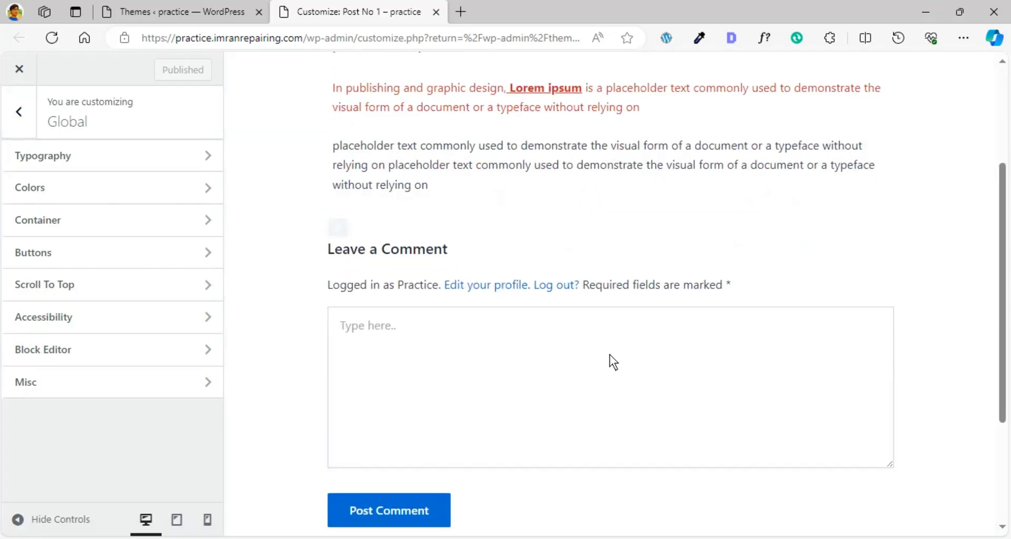
scroll(376, 261, up, 2)
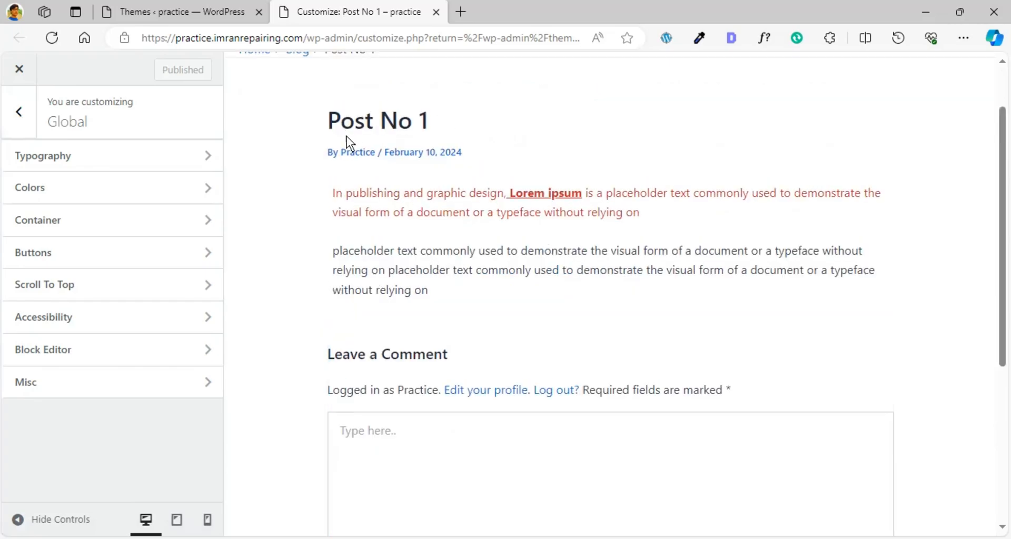
scroll(347, 135, up, 2)
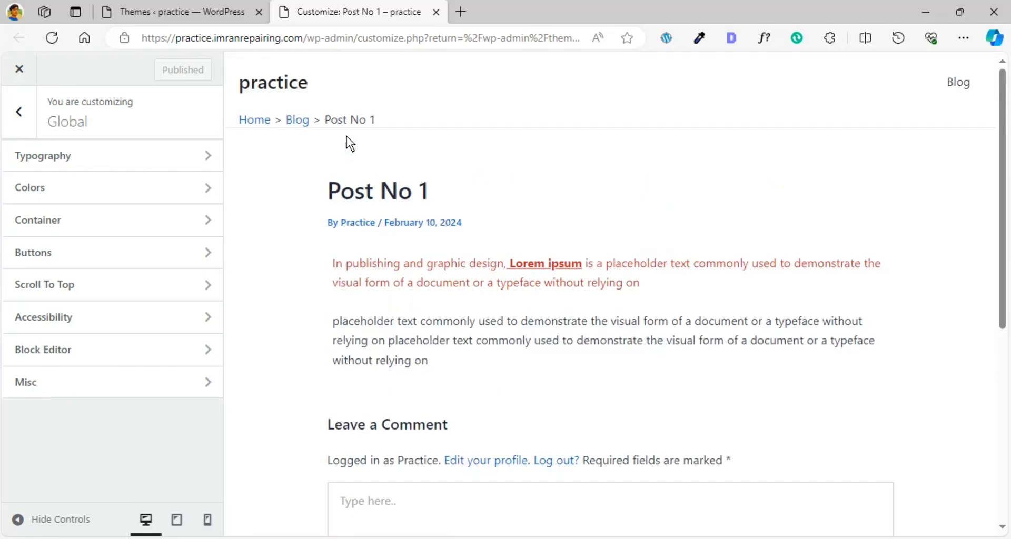
click(295, 123)
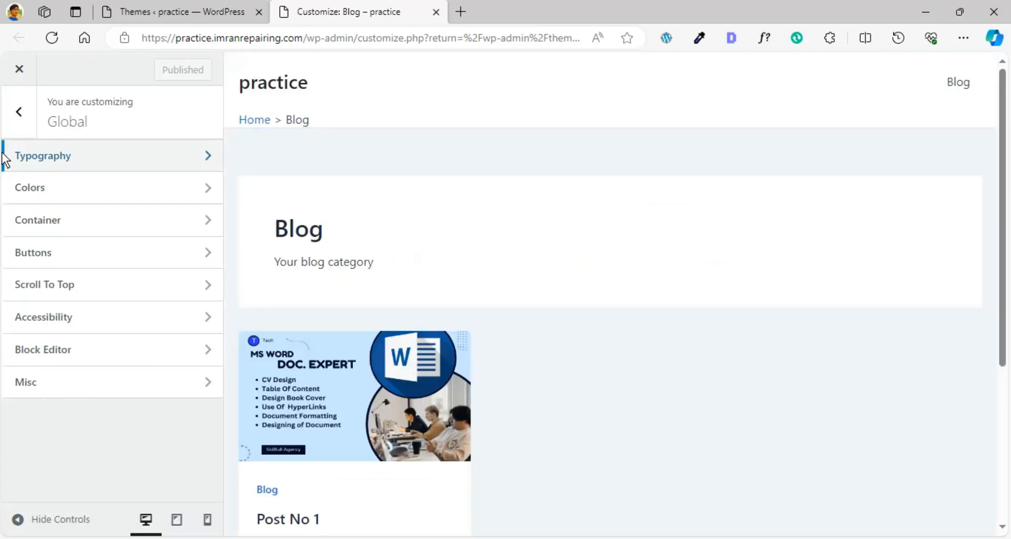
Examine the Header Builder's elements and header types, as well as the sections of the Blog settings
click(16, 128)
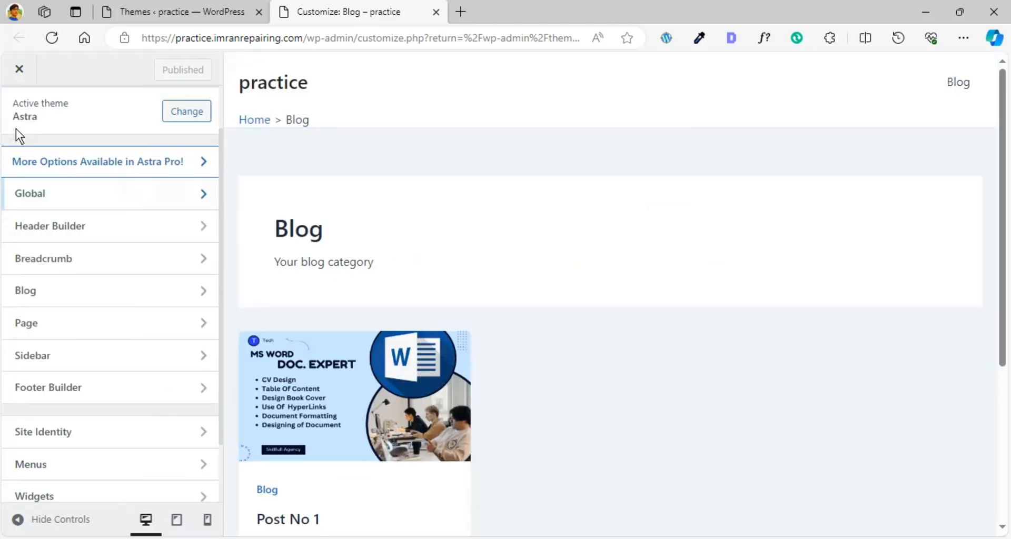
click(167, 228)
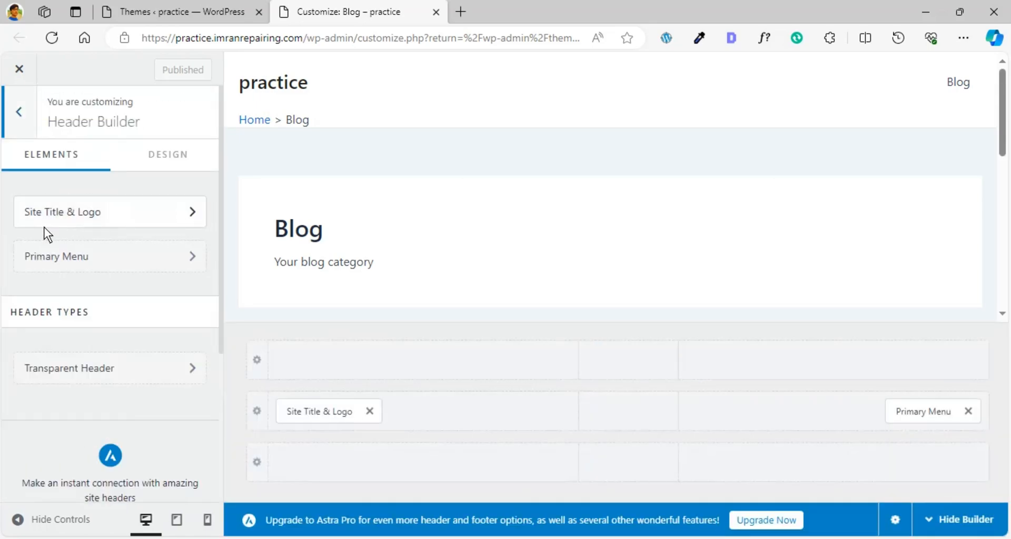
scroll(95, 326, down, 4)
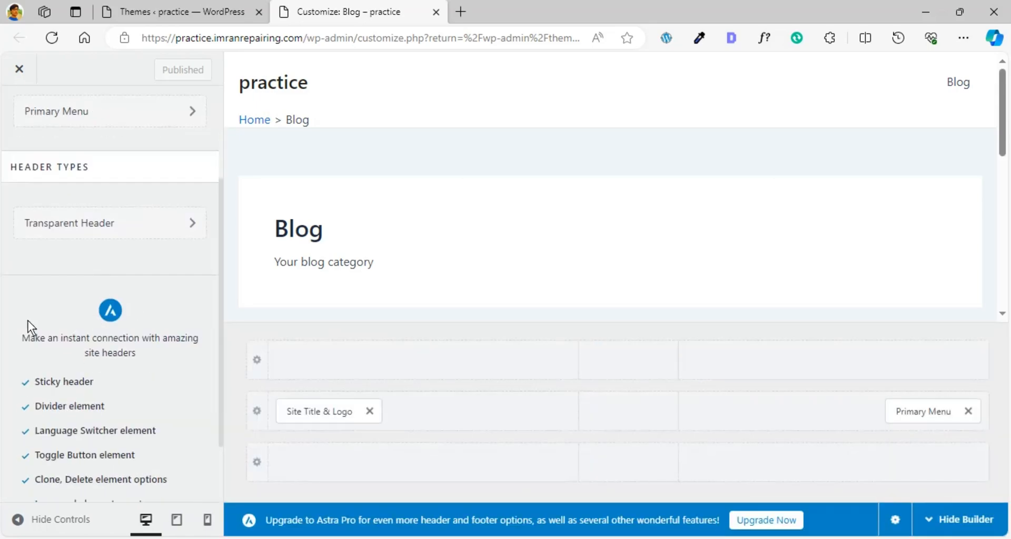
scroll(74, 376, up, 4)
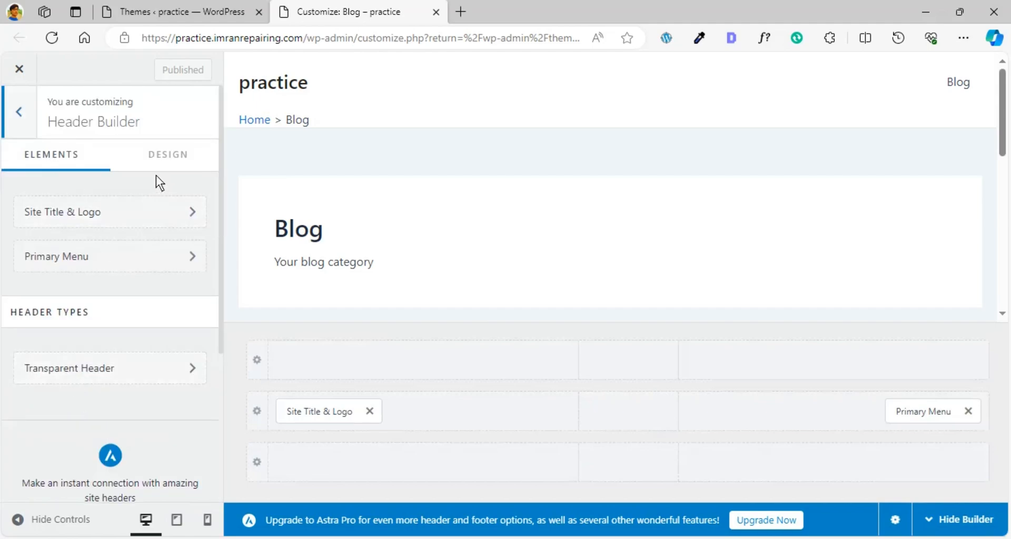
click(14, 113)
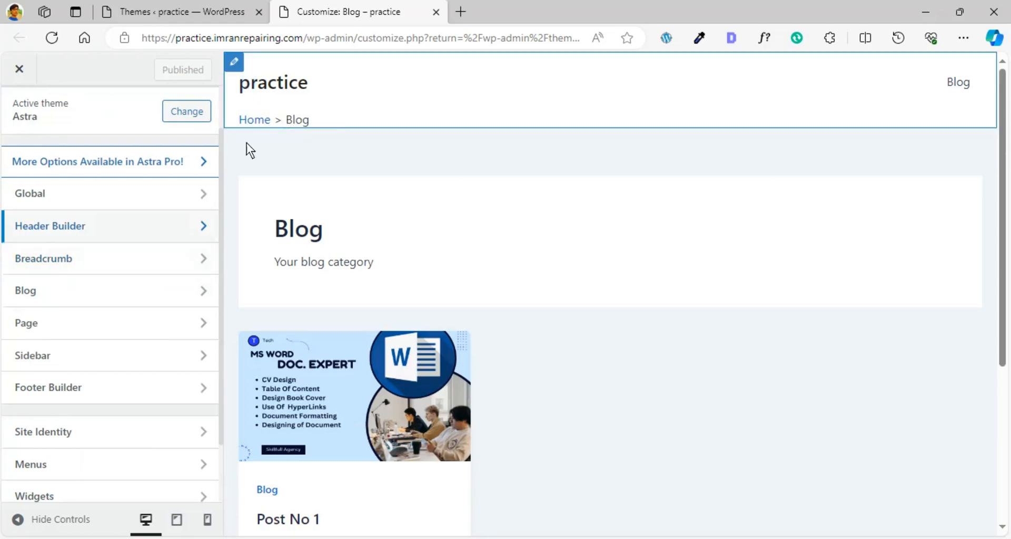
click(65, 288)
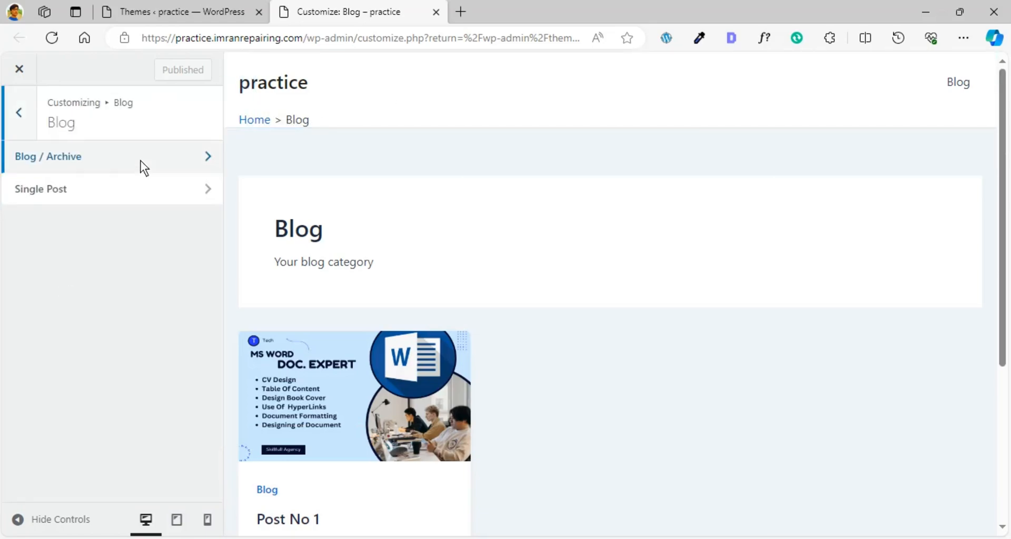
click(25, 127)
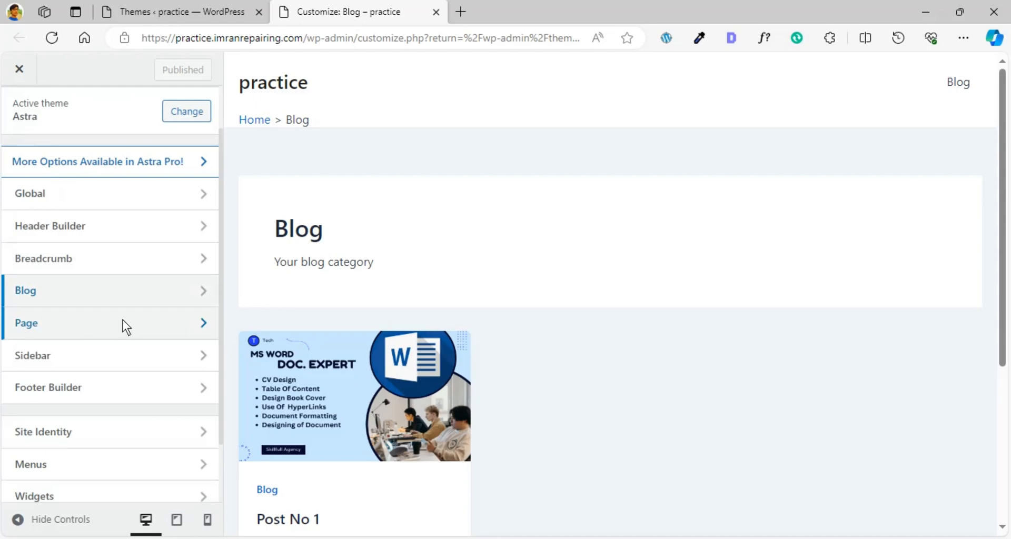
Try the Left Sidebar layout, and set the default sidebar layout to Right Sidebar
scroll(122, 320, down, 2)
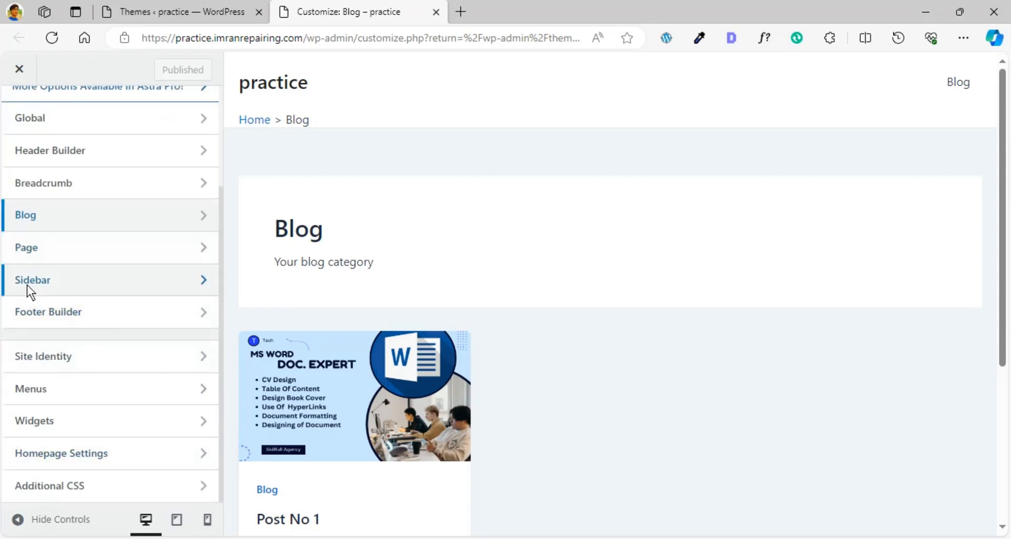
click(54, 283)
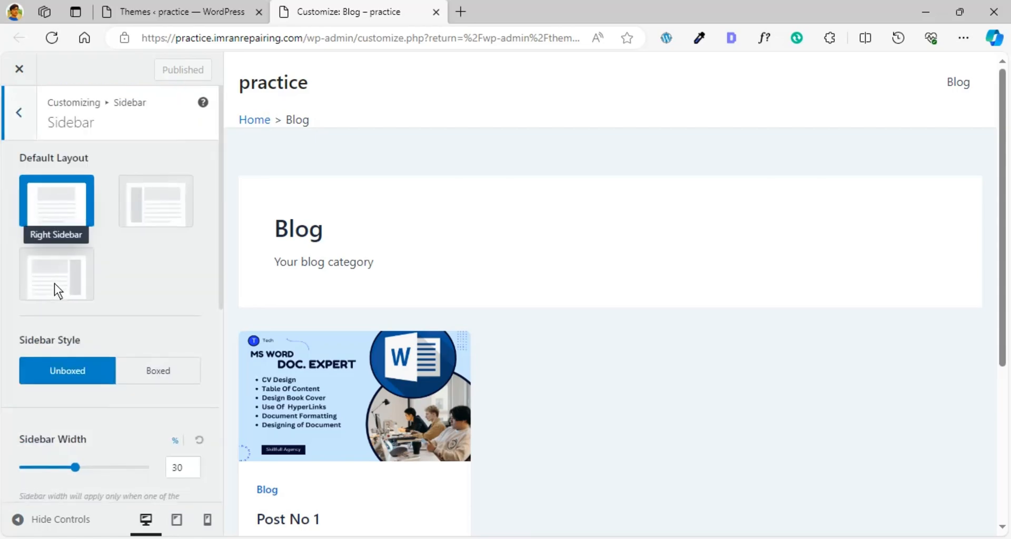
click(158, 200)
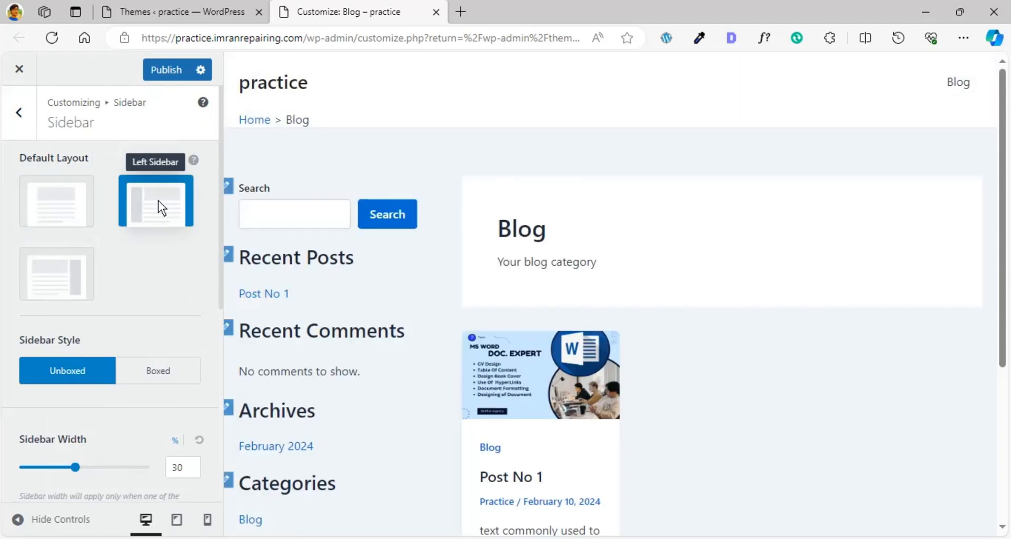
click(60, 275)
Set the sidebar width to 28% and return to the main list of customization sections
scroll(47, 396, down, 4)
scroll(122, 300, up, 1)
mouse_move(74, 270)
mouse_down()
mouse_move(115, 274)
mouse_move(69, 277)
mouse_up()
scroll(92, 375, down, 3)
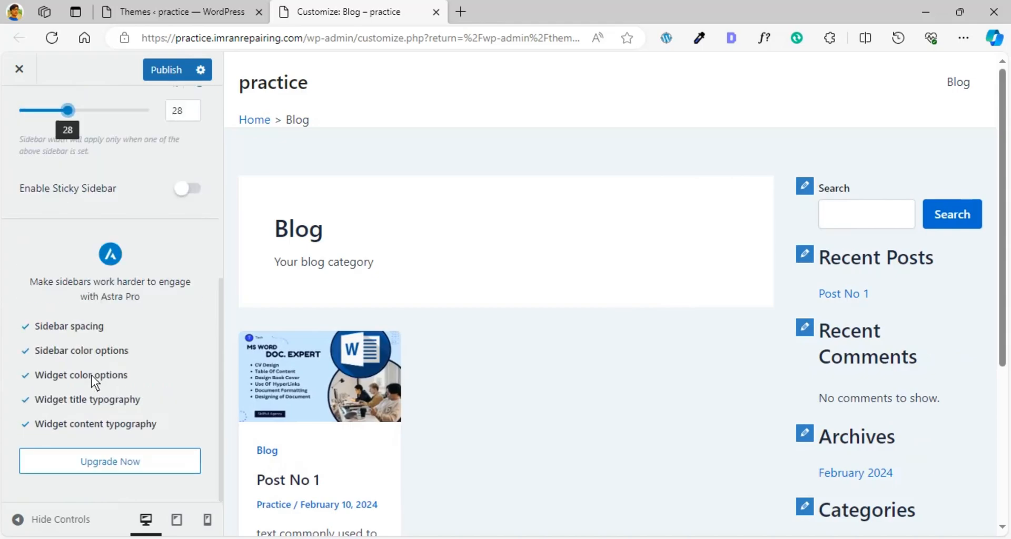
scroll(111, 164, up, 7)
click(20, 113)
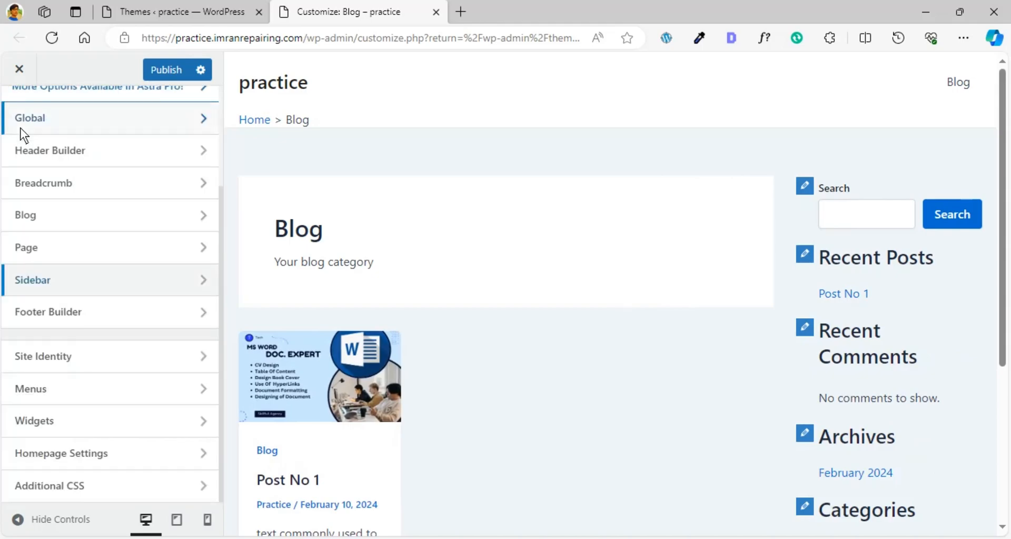
Check the footer in the page preview and open the Site Identity settings
scroll(512, 379, down, 5)
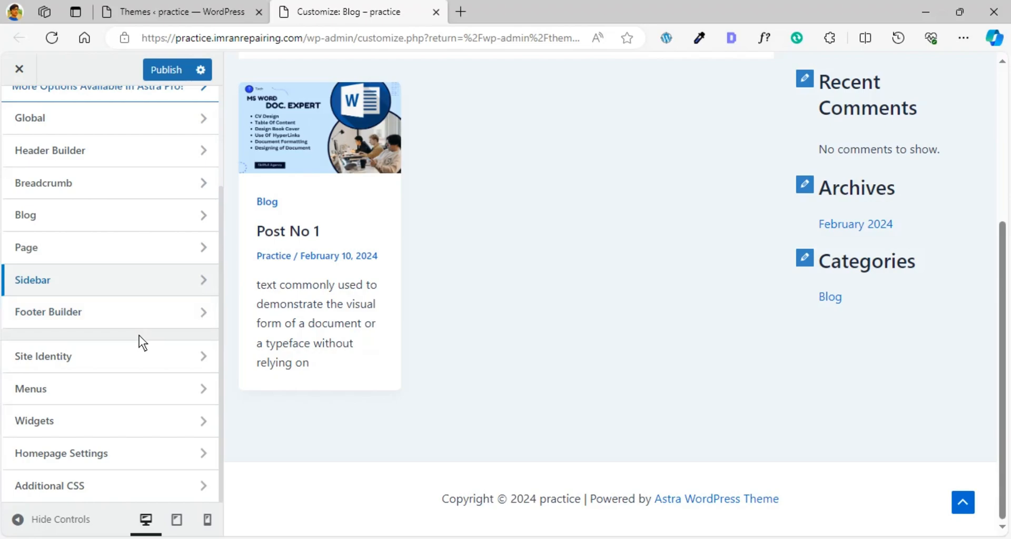
click(98, 355)
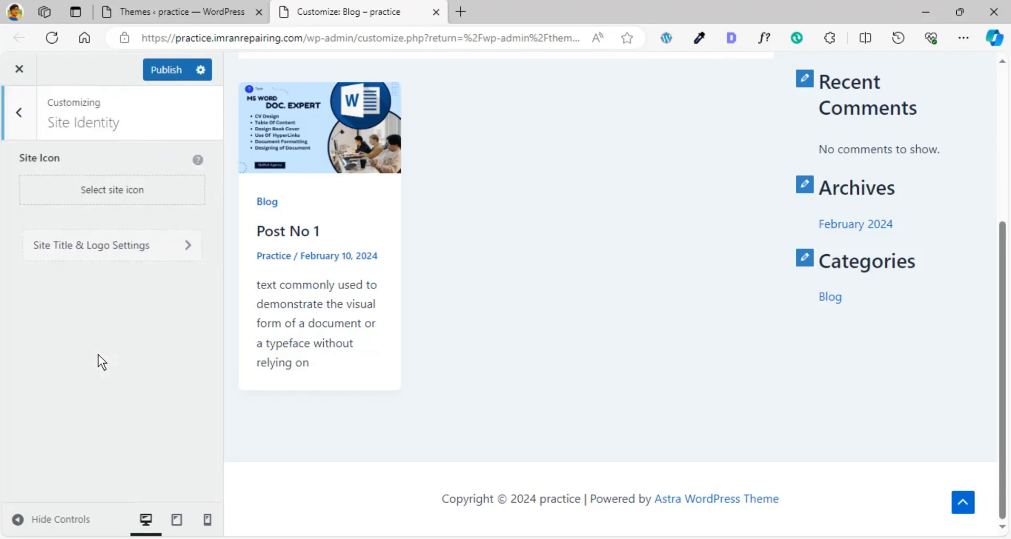
click(13, 113)
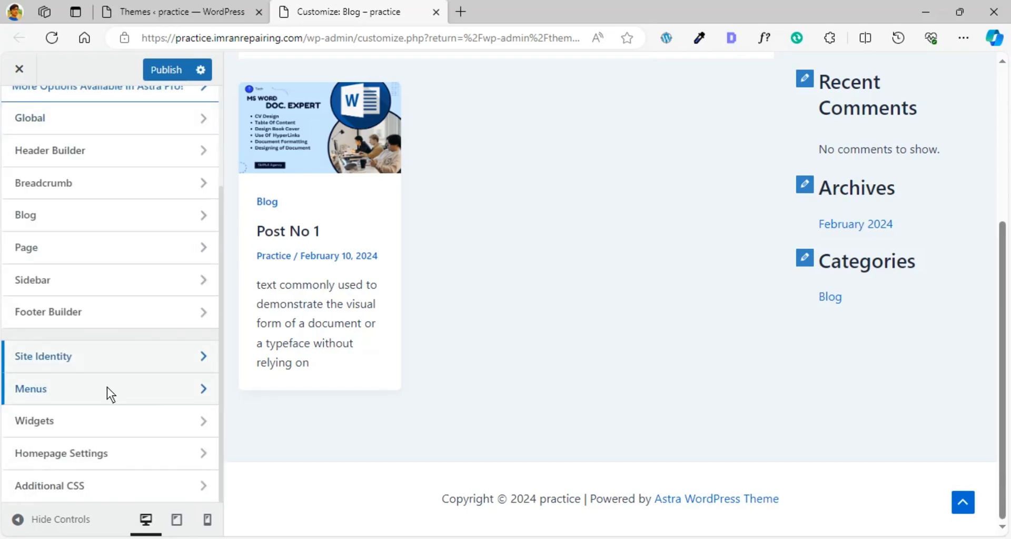
click(107, 353)
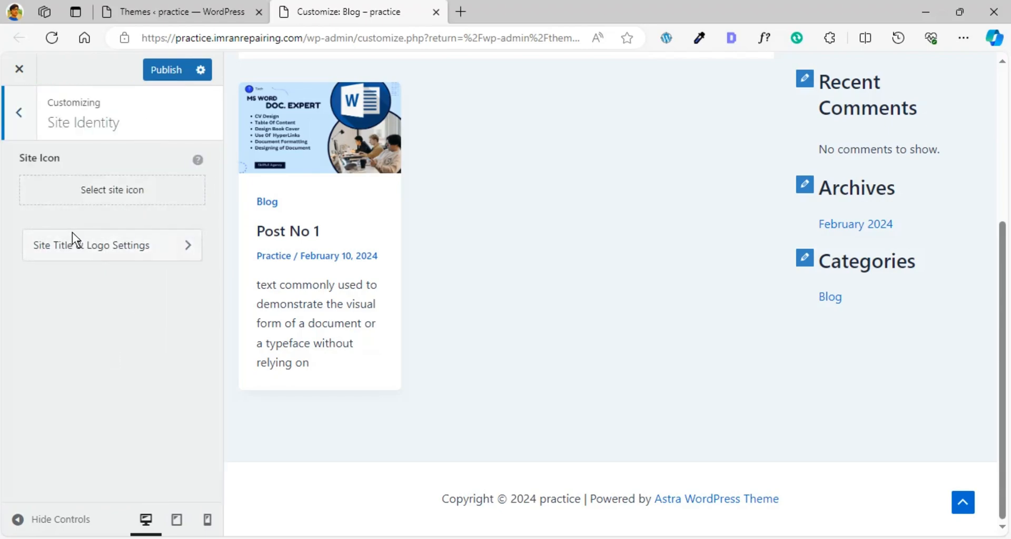
Leave Site Identity, check the Appearance options in the WordPress dashboard, and open the Customizer's Menus section
click(20, 112)
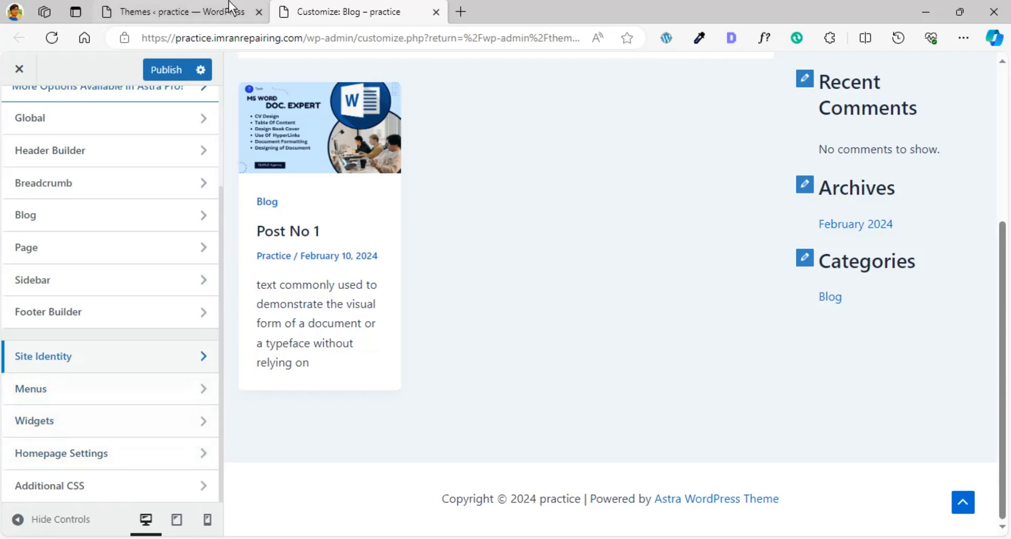
click(181, 0)
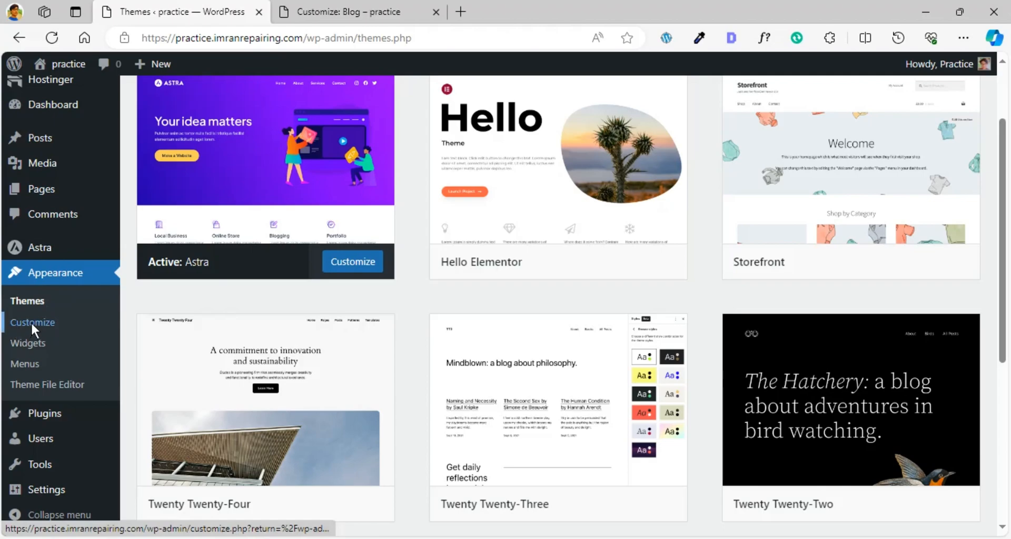
click(364, 1)
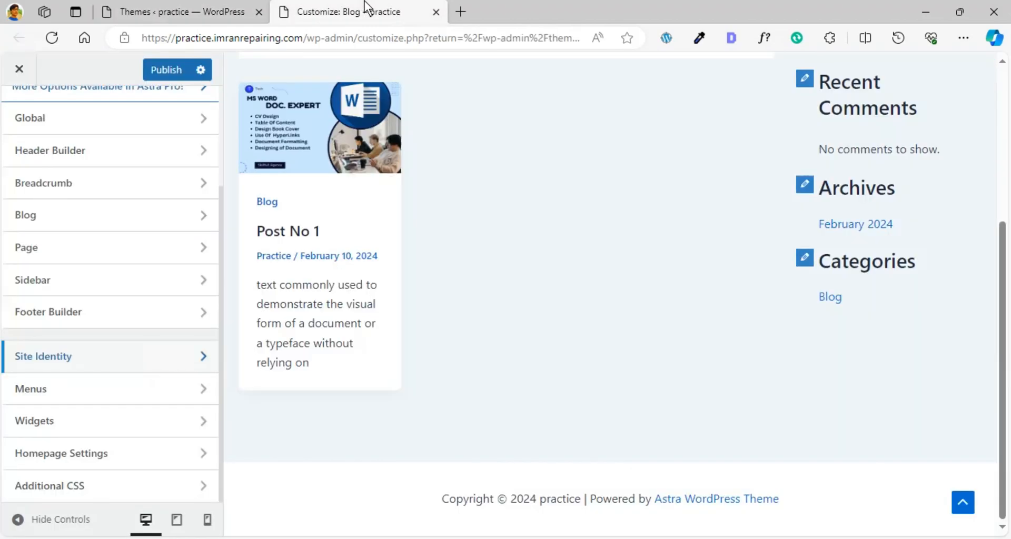
click(74, 389)
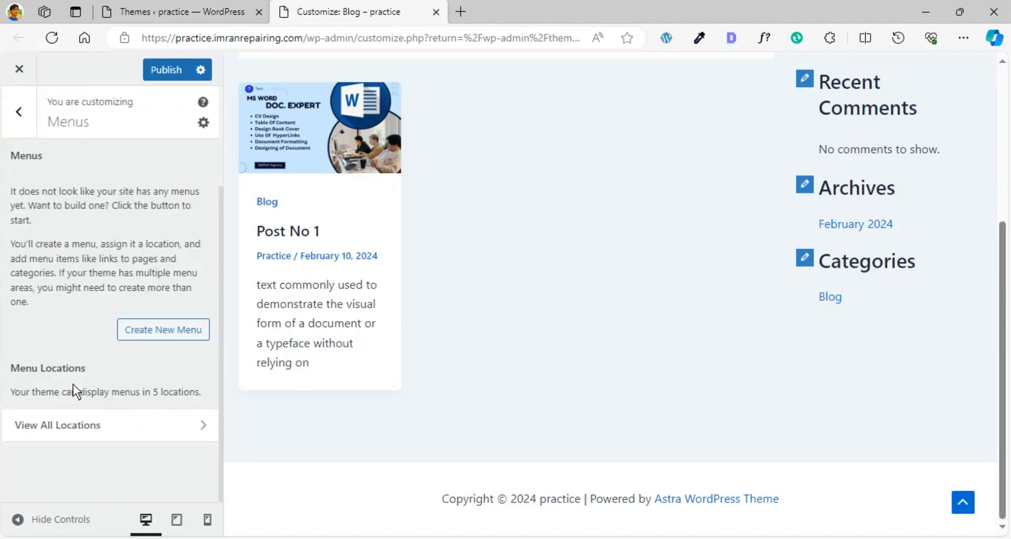
Examine the dashboard's Menus page, including its menu settings and display locations, and return to the Customizer
click(205, 11)
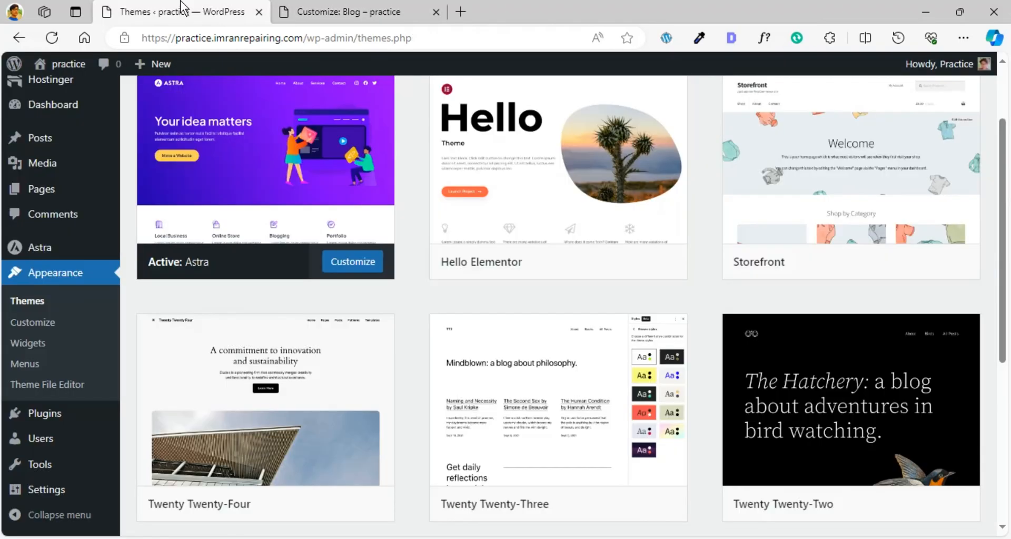
click(28, 342)
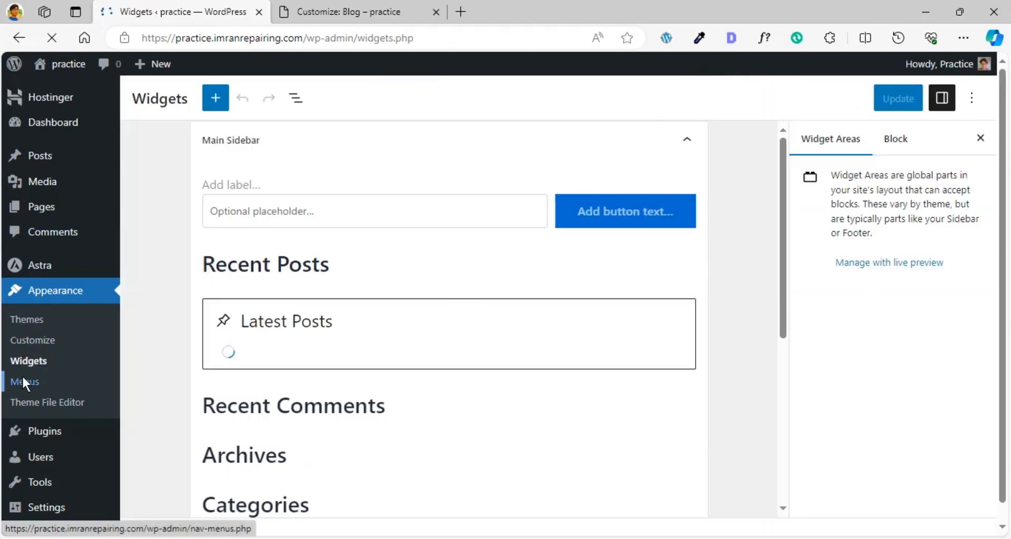
click(23, 378)
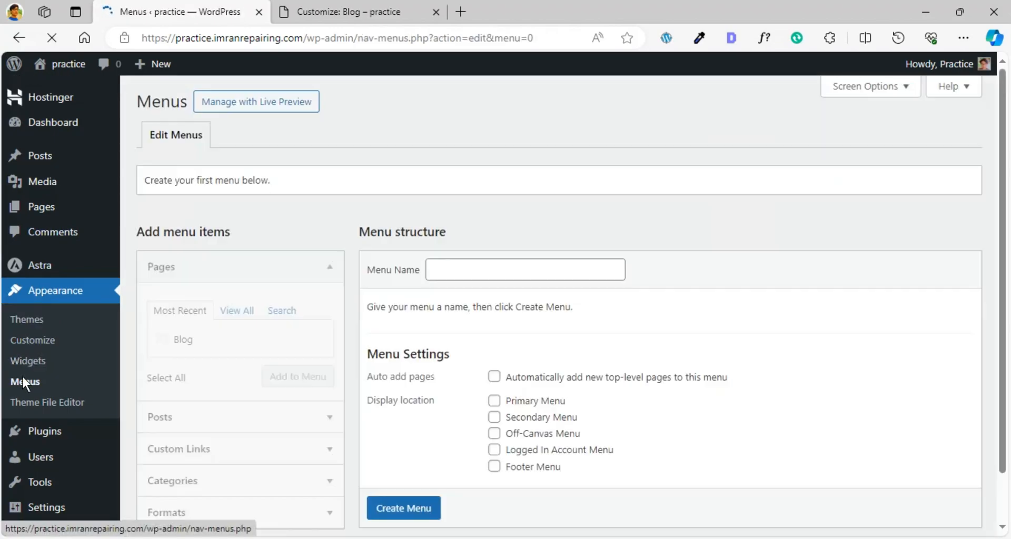
scroll(421, 415, down, 3)
scroll(411, 435, up, 1)
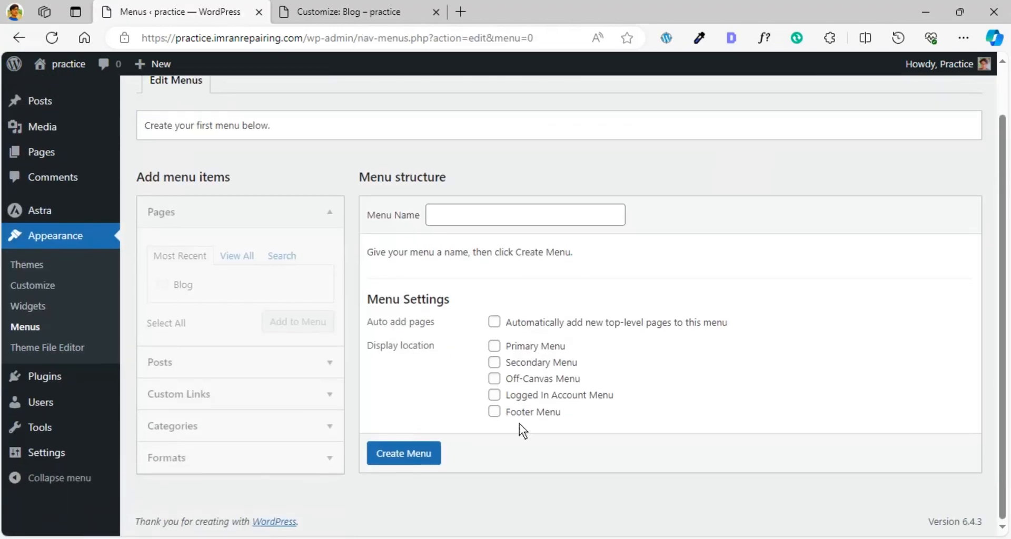
click(330, 1)
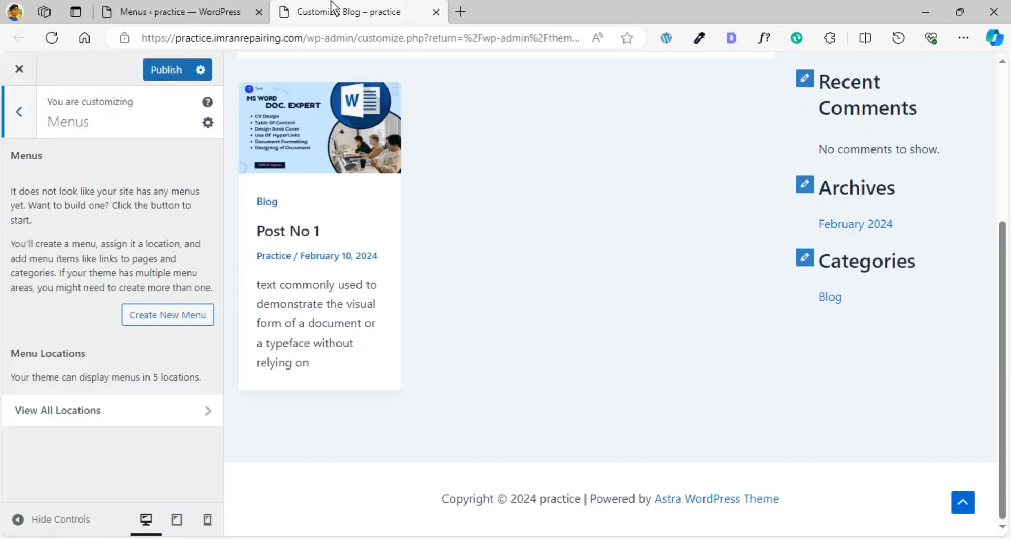
Open the Main Sidebar widget area in the Customizer and review its widgets
click(21, 111)
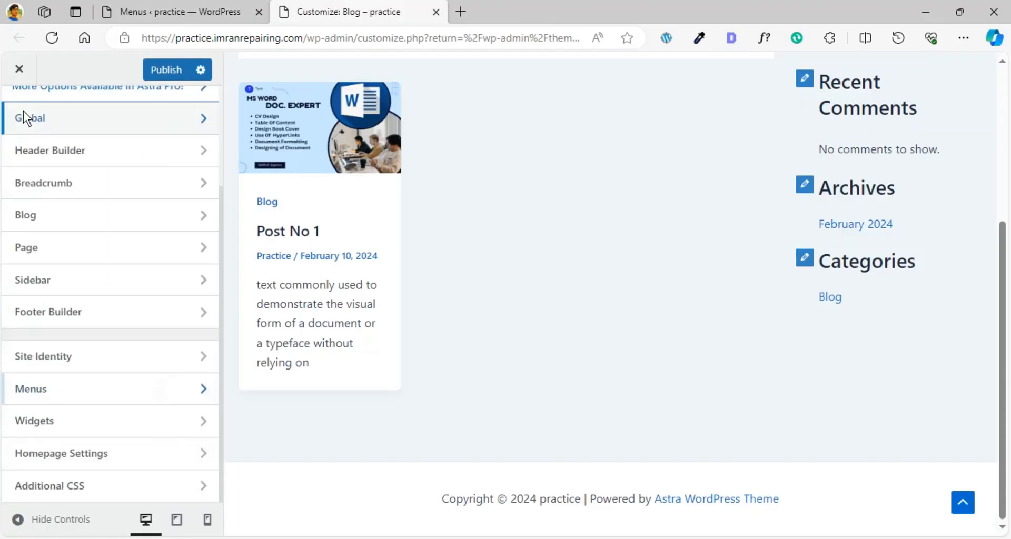
click(85, 421)
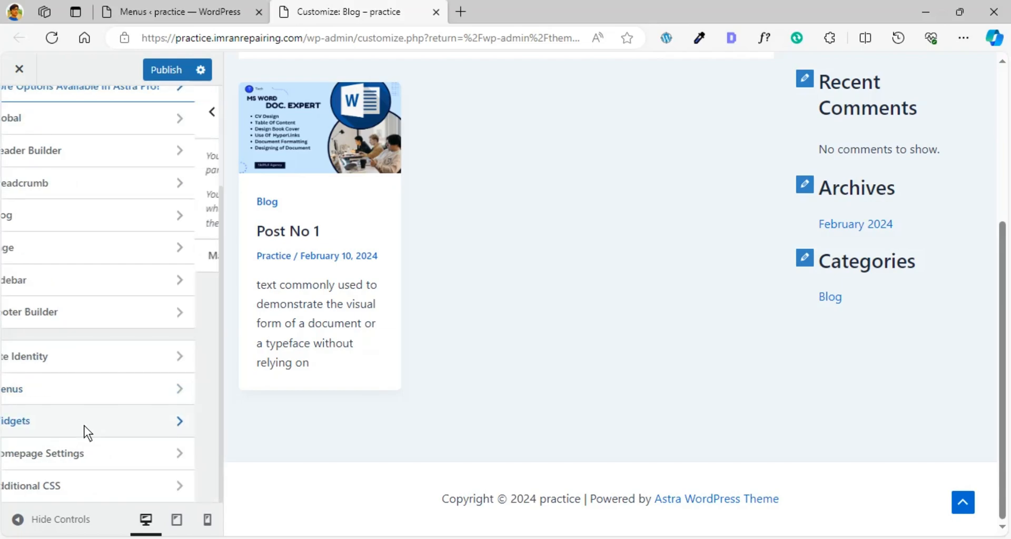
click(88, 261)
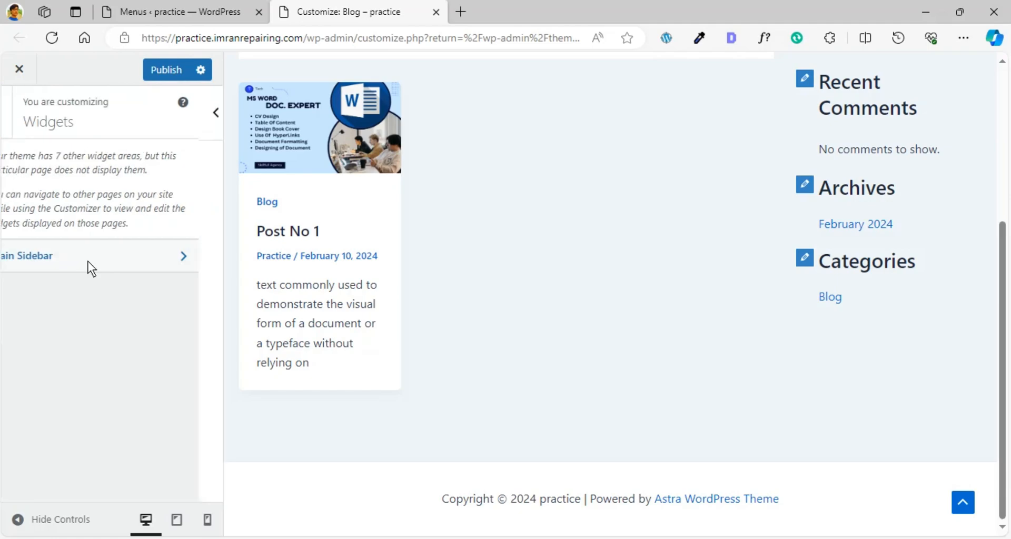
scroll(97, 381, down, 5)
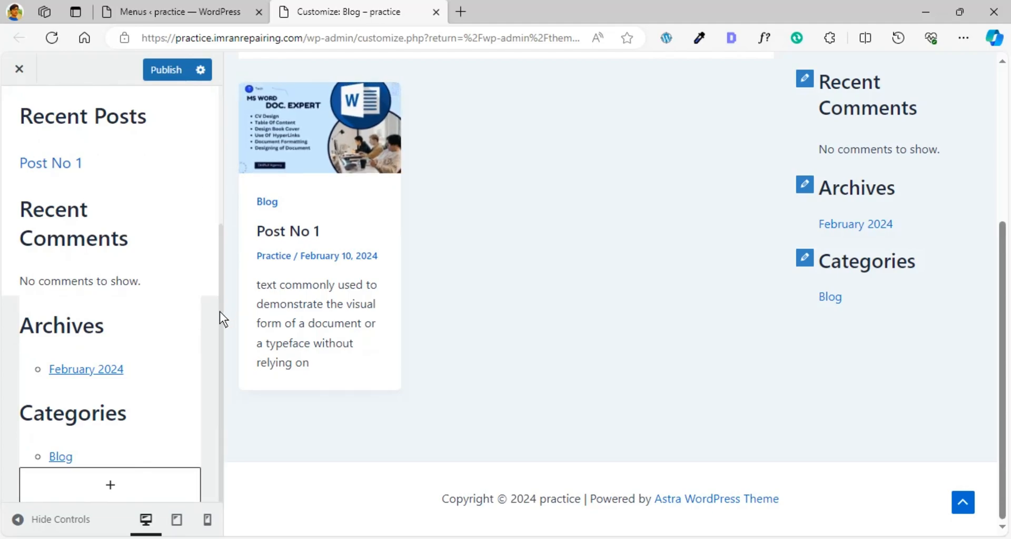
drag(221, 313, 219, 142)
click(196, 160)
click(195, 161)
Examine the Main Sidebar, Header and Inactive widgets areas on the dashboard's Widgets page, including the blocks available for the Header
click(178, 1)
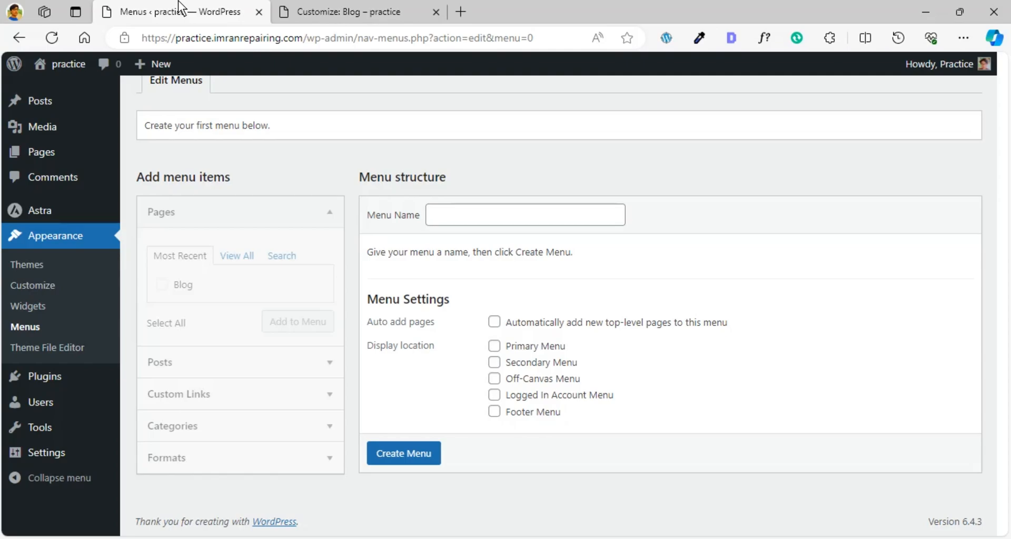
click(25, 307)
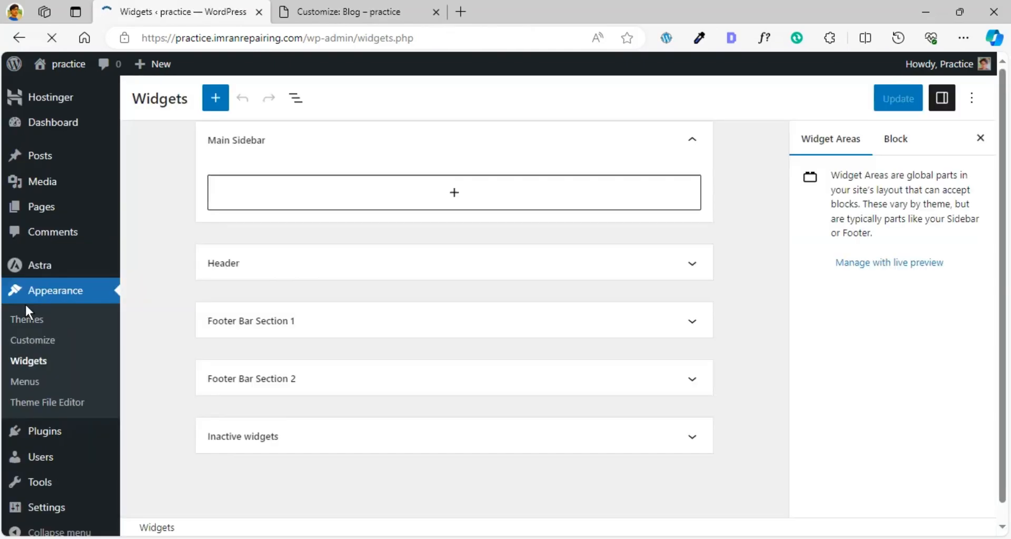
click(686, 140)
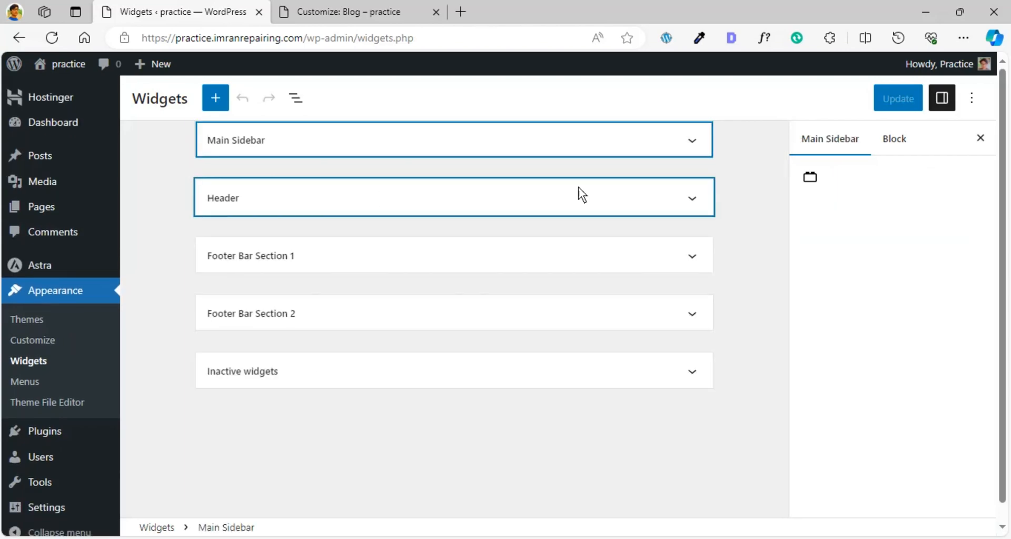
click(618, 191)
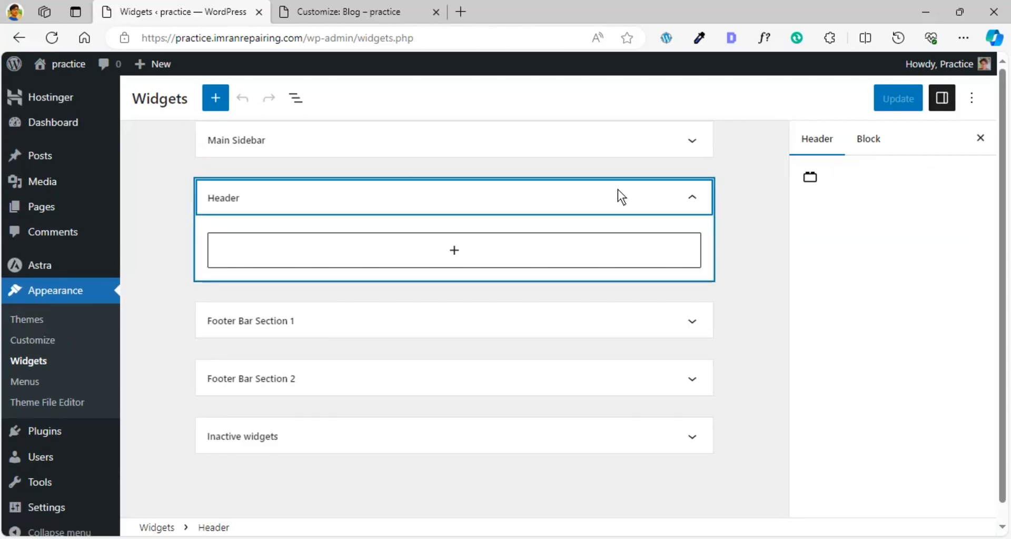
click(453, 252)
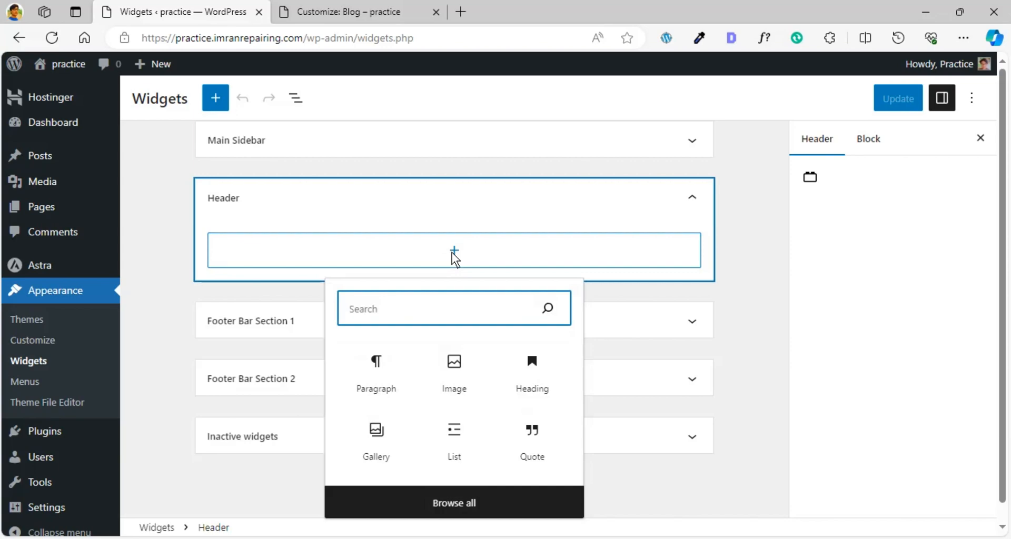
click(756, 235)
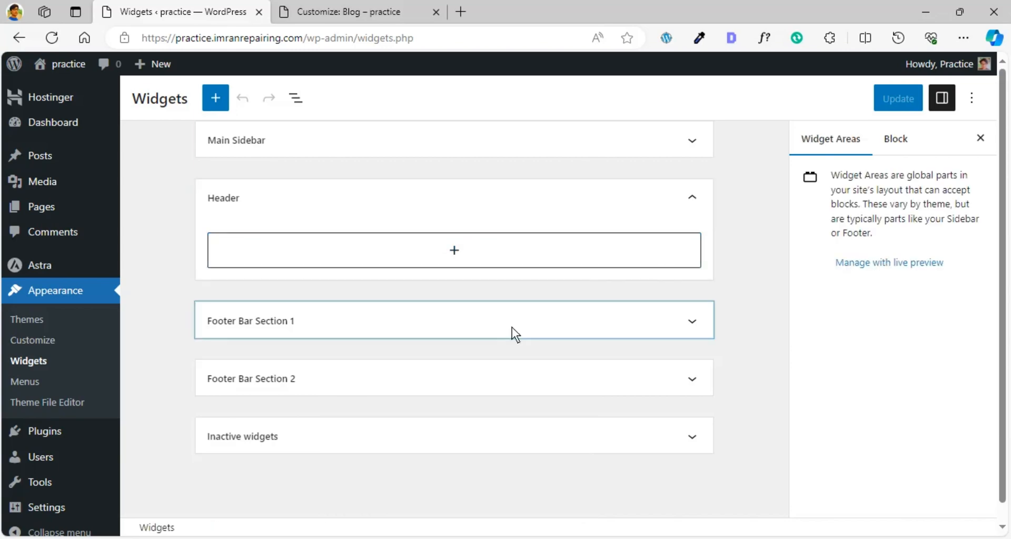
click(516, 436)
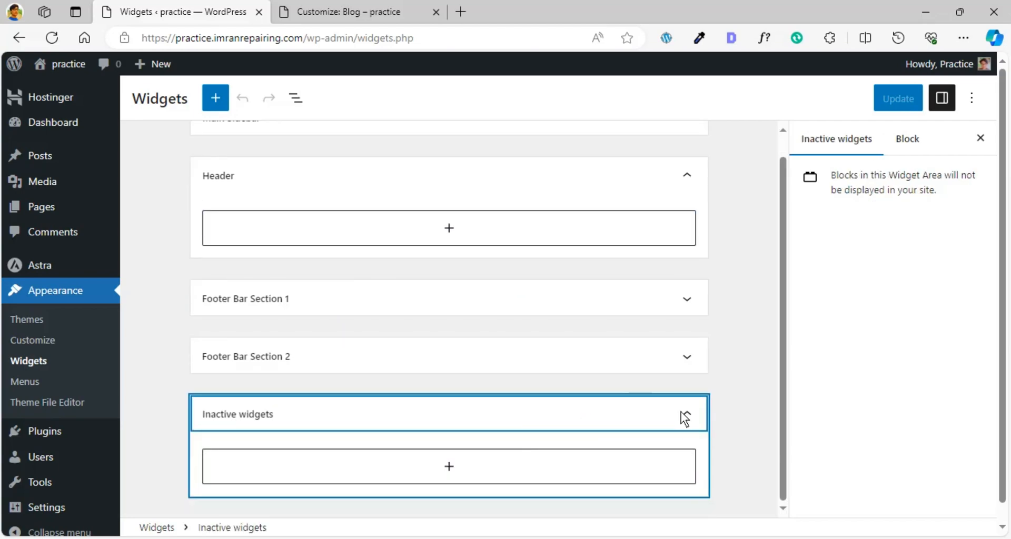
click(685, 417)
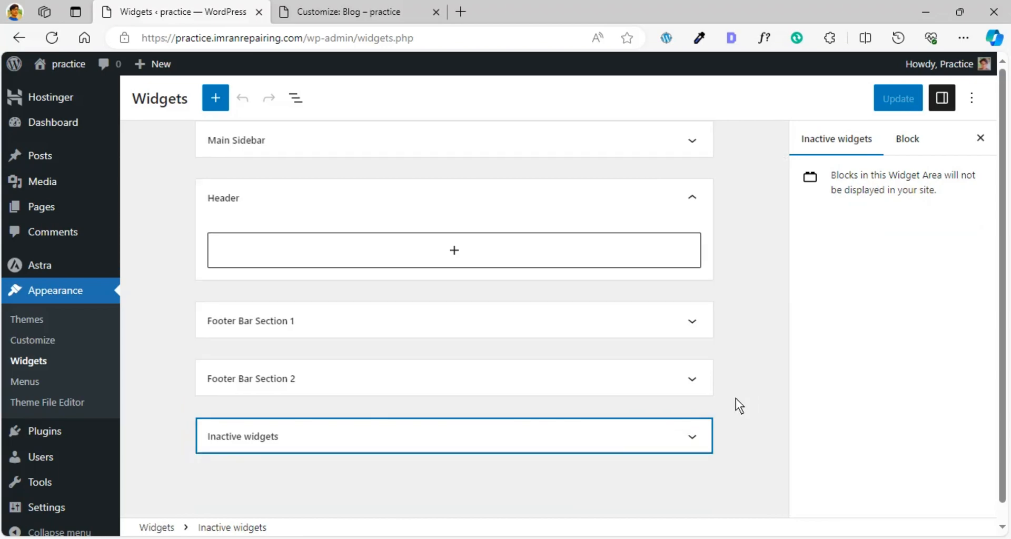
click(735, 398)
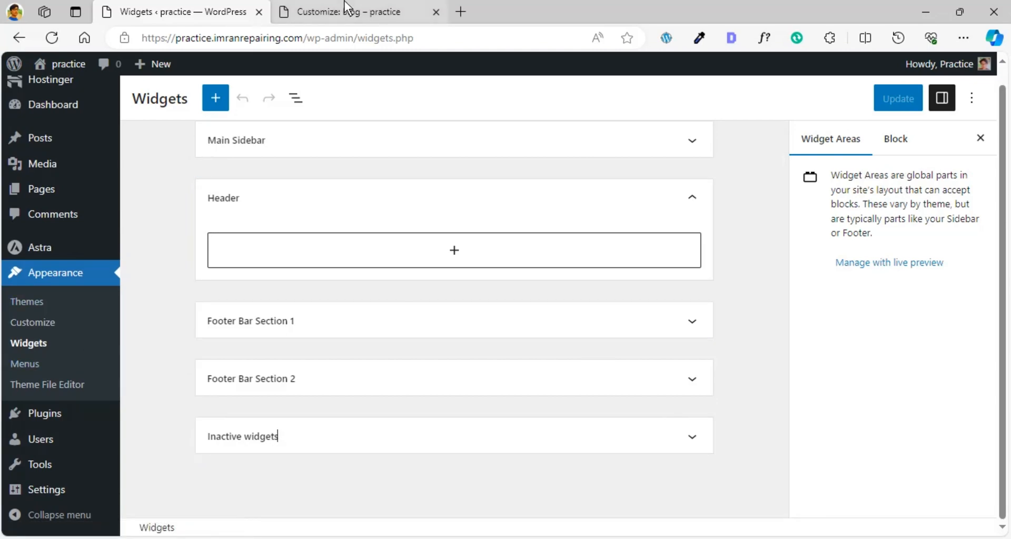
Activate the Storefront theme from the installed themes
click(28, 303)
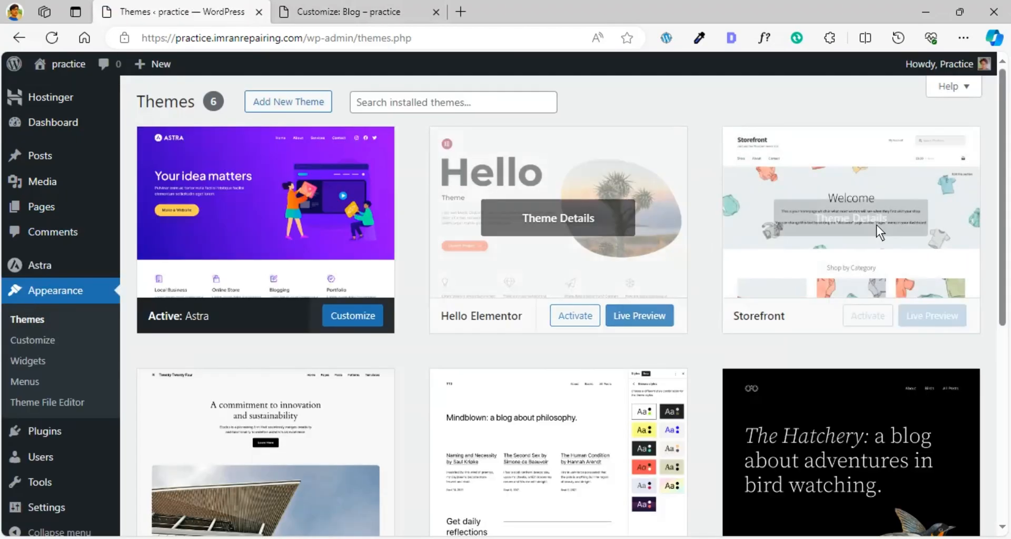
click(868, 317)
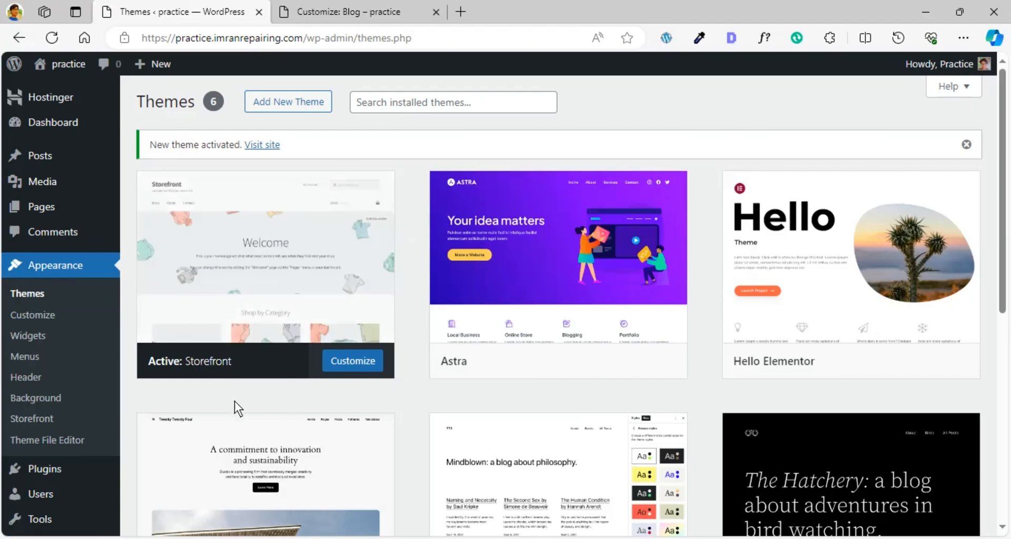
Delete the Twenty Twenty-Four theme from its theme details
scroll(234, 402, down, 3)
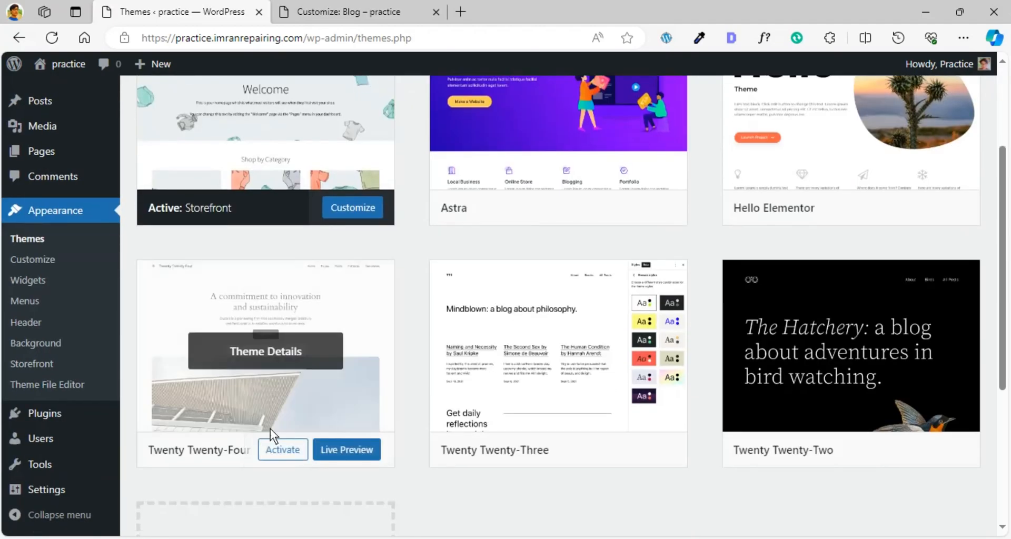
click(274, 354)
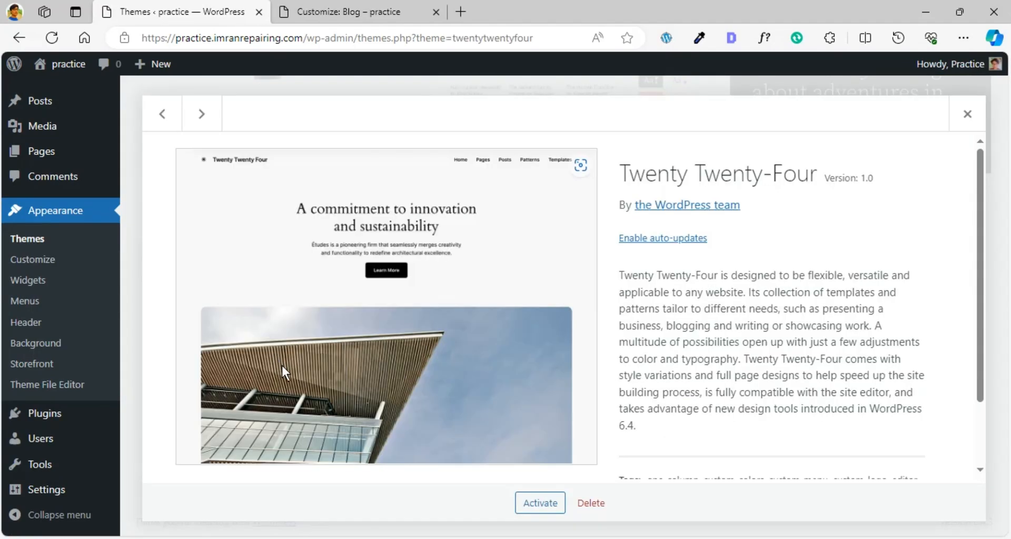
click(594, 507)
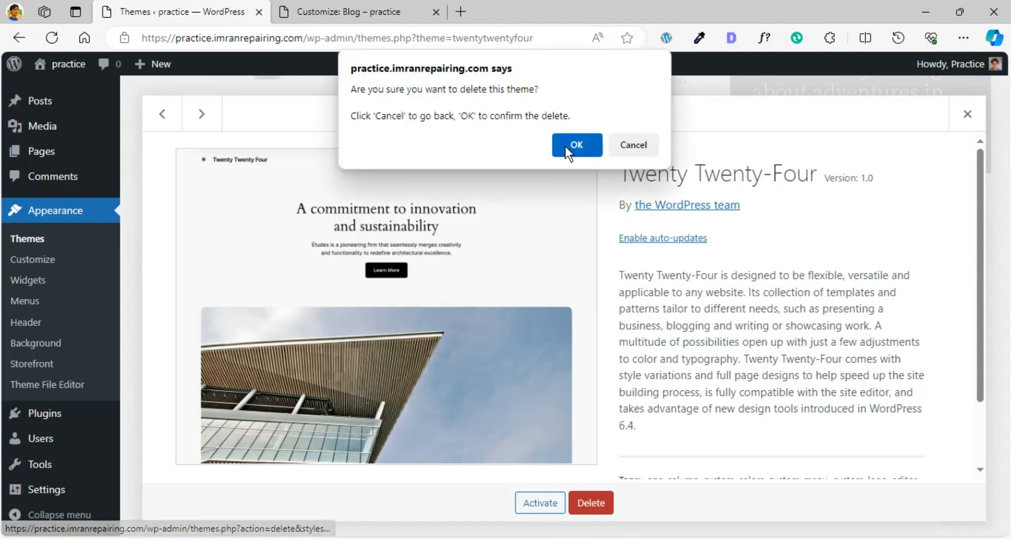
click(566, 145)
Delete the Twenty Twenty-Three and Twenty Twenty-Two themes
click(267, 334)
click(592, 501)
click(578, 138)
click(280, 334)
click(590, 503)
key(Return)
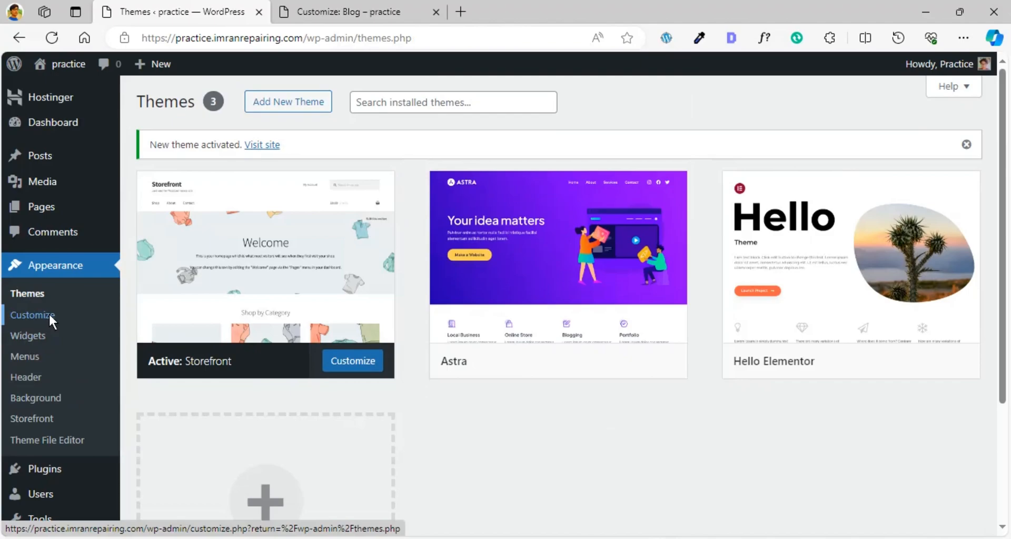
Return to the Customizer's main section list and reload it to load the Storefront theme
click(368, 3)
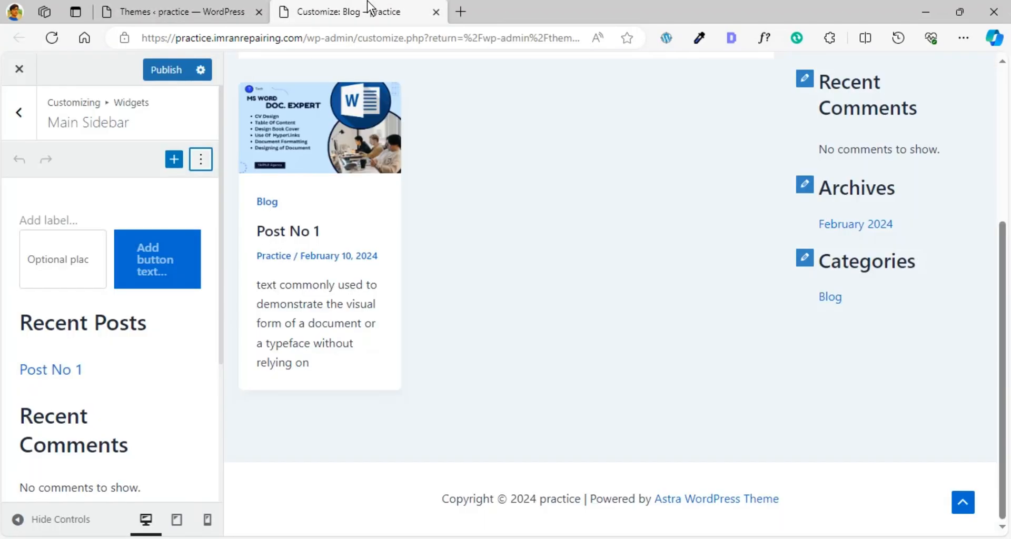
scroll(409, 178, up, 5)
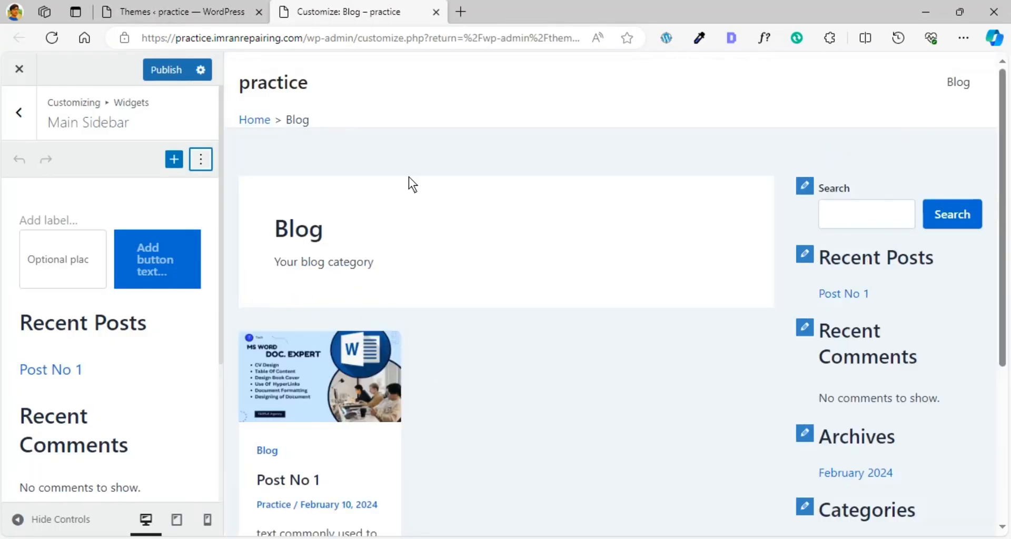
click(18, 107)
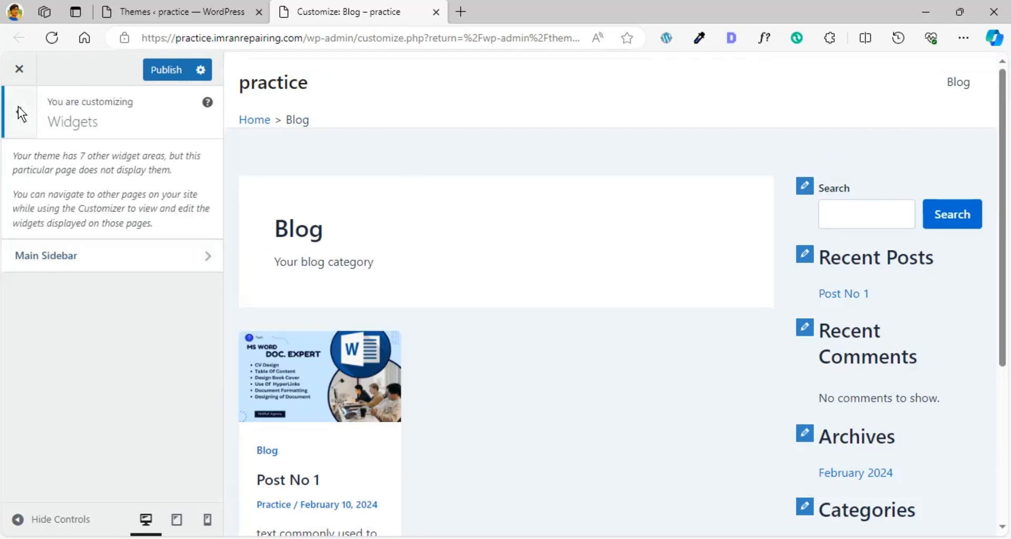
click(18, 107)
scroll(64, 208, up, 3)
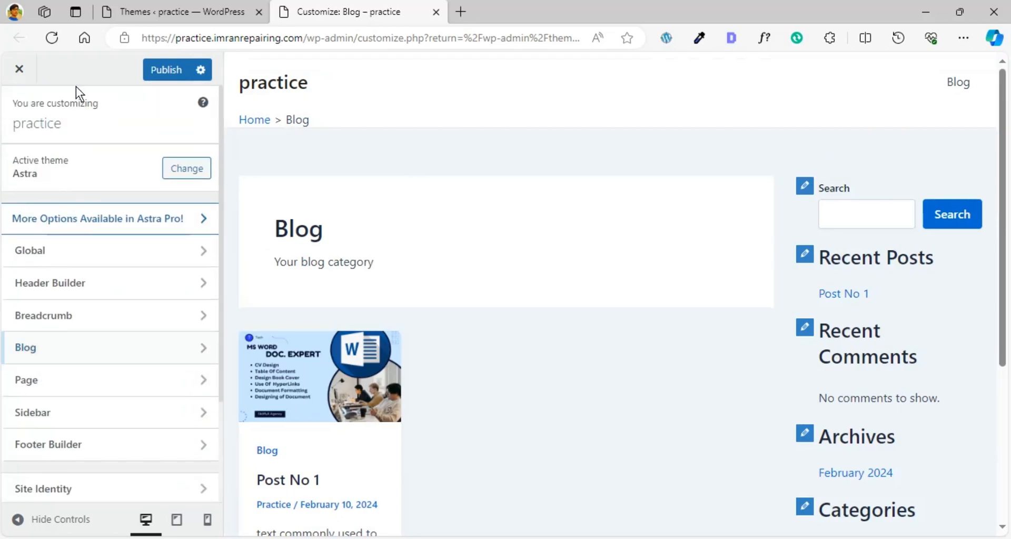
click(50, 39)
key(Return)
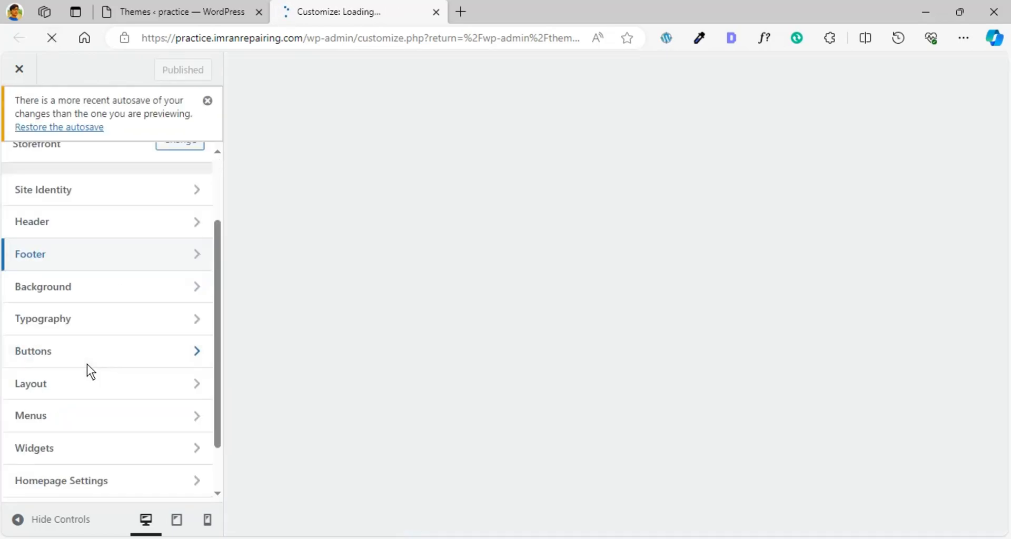
Examine the customization sections offered by the Storefront theme
scroll(87, 365, down, 3)
scroll(87, 364, up, 3)
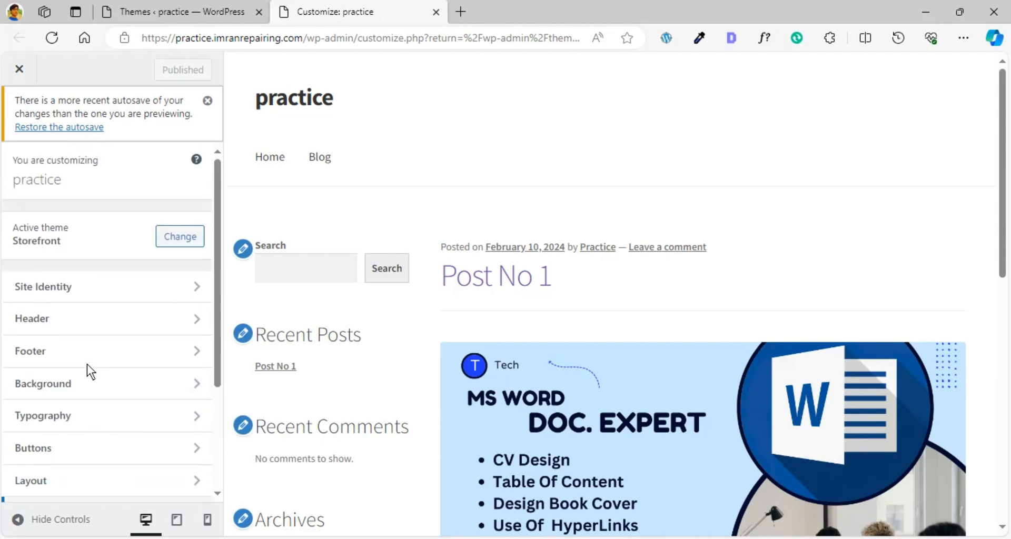
scroll(127, 292, down, 3)
scroll(128, 290, up, 3)
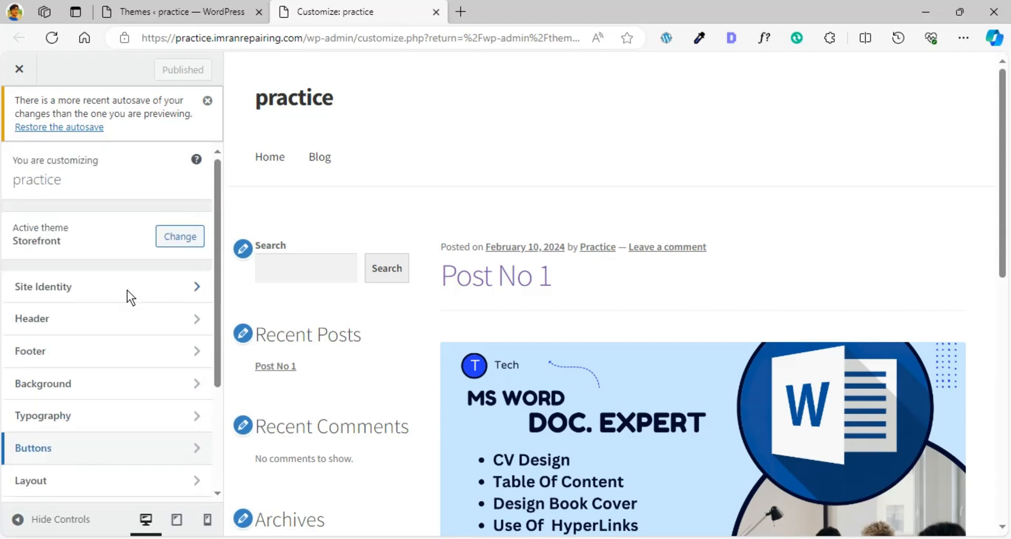
Dismiss the Customizer's autosave notice and open the Widgets page in the site's admin tab
click(210, 109)
click(197, 2)
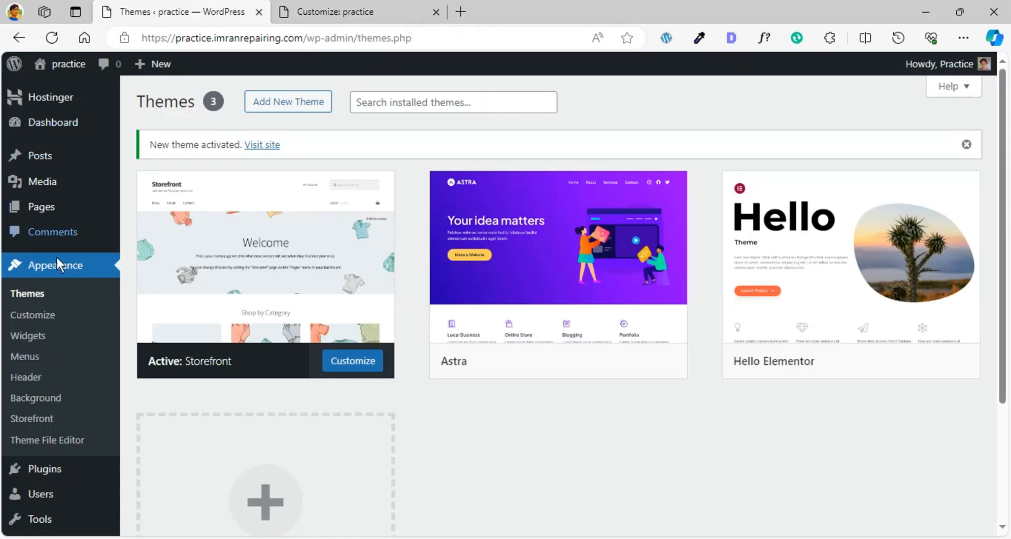
click(33, 335)
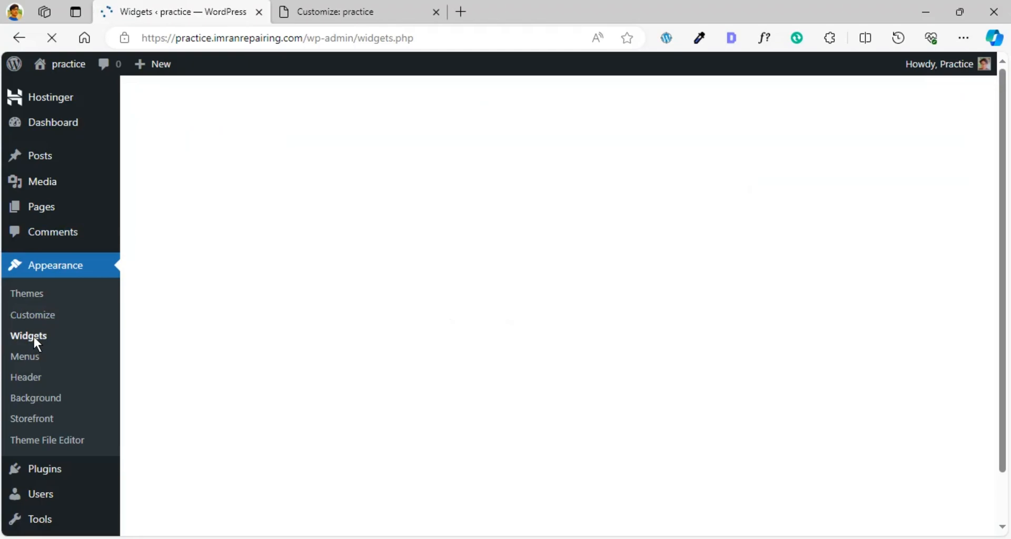
Collapse the Sidebar widget area and examine Storefront's widget areas, including Below Header and the footer columns
scroll(512, 325, down, 1)
scroll(513, 325, down, 3)
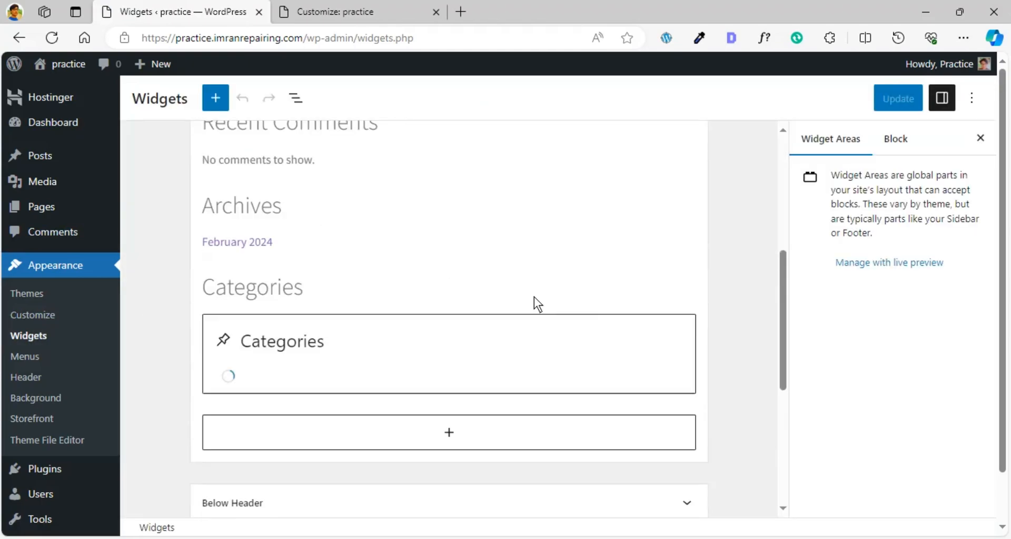
scroll(534, 297, up, 5)
click(689, 156)
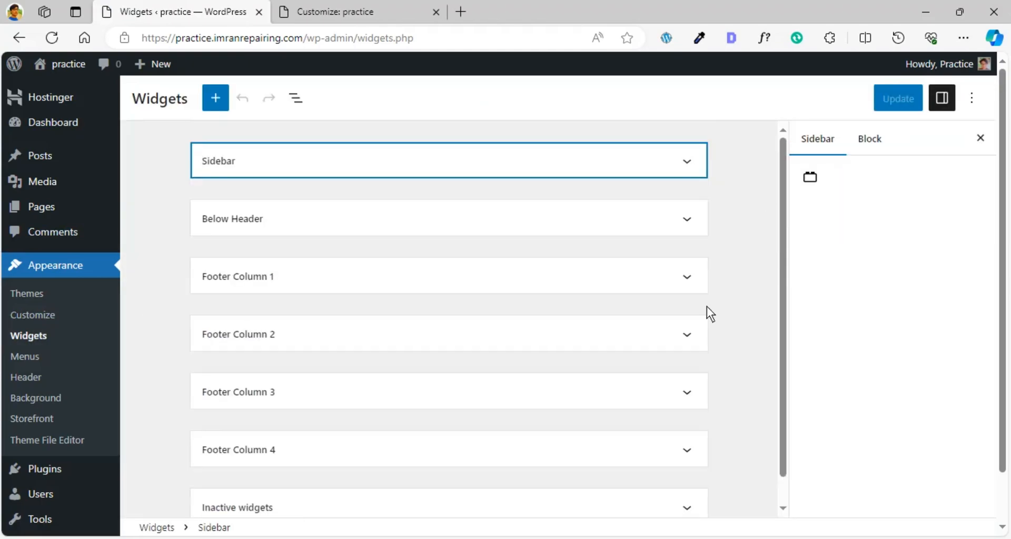
scroll(419, 305, down, 1)
scroll(420, 305, up, 1)
scroll(419, 305, down, 1)
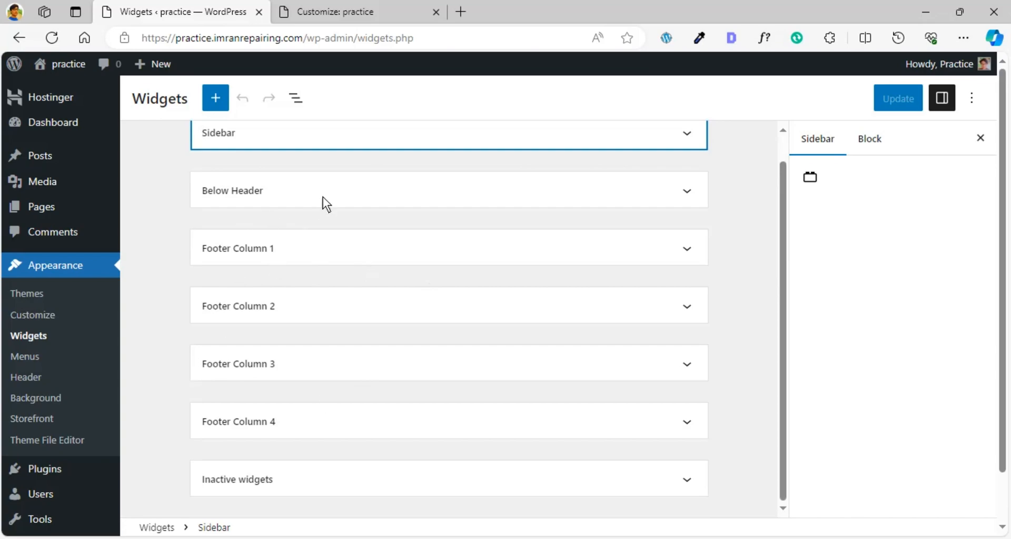
click(342, 195)
click(342, 195)
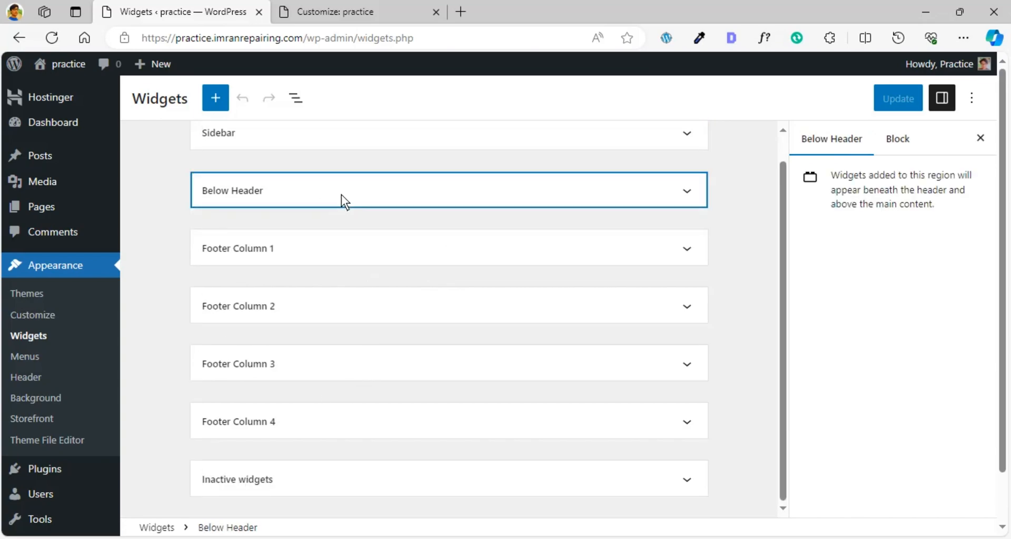
click(726, 237)
scroll(449, 340, down, 1)
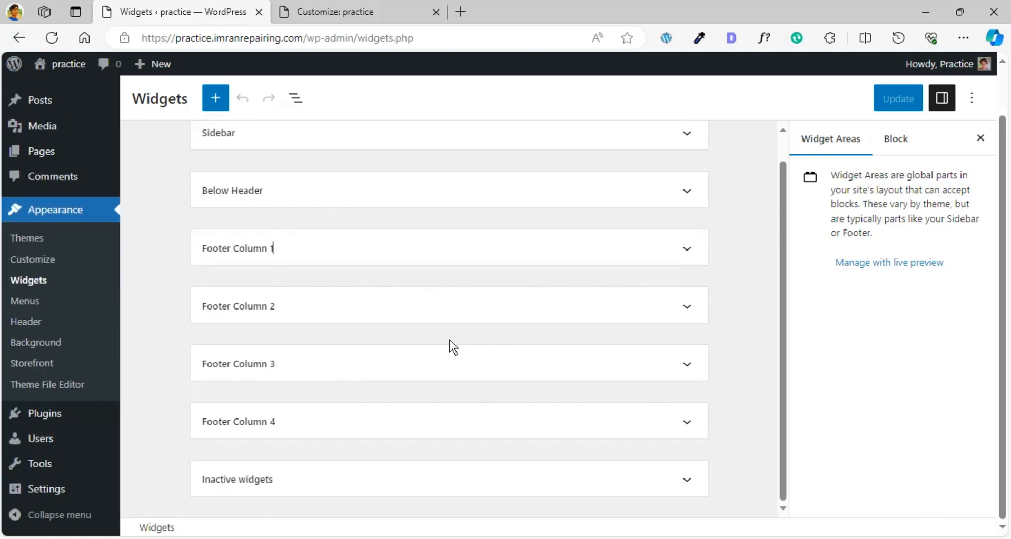
scroll(300, 267, up, 1)
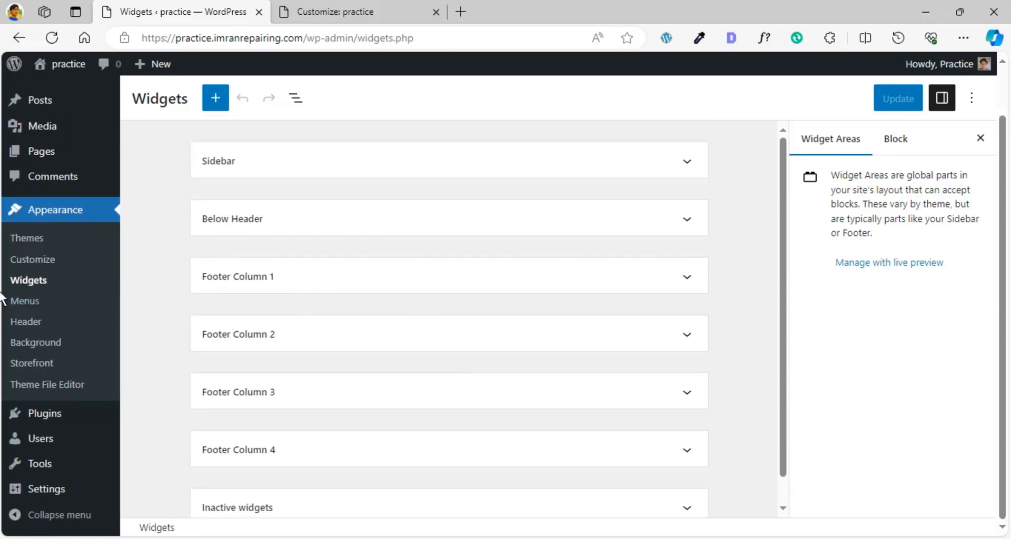
Try a red background color for the Storefront header in the Customizer and leave without publishing
click(19, 323)
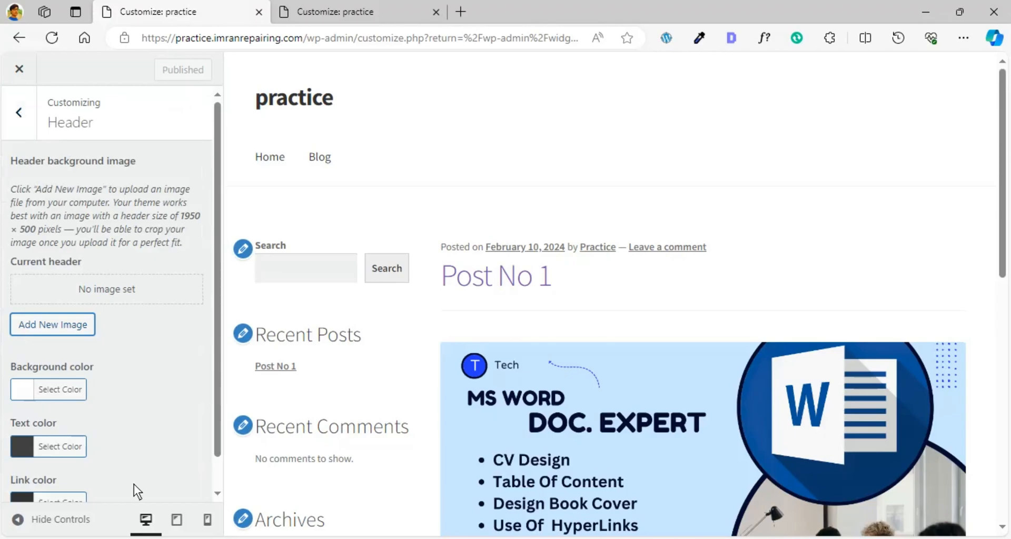
scroll(133, 484, down, 1)
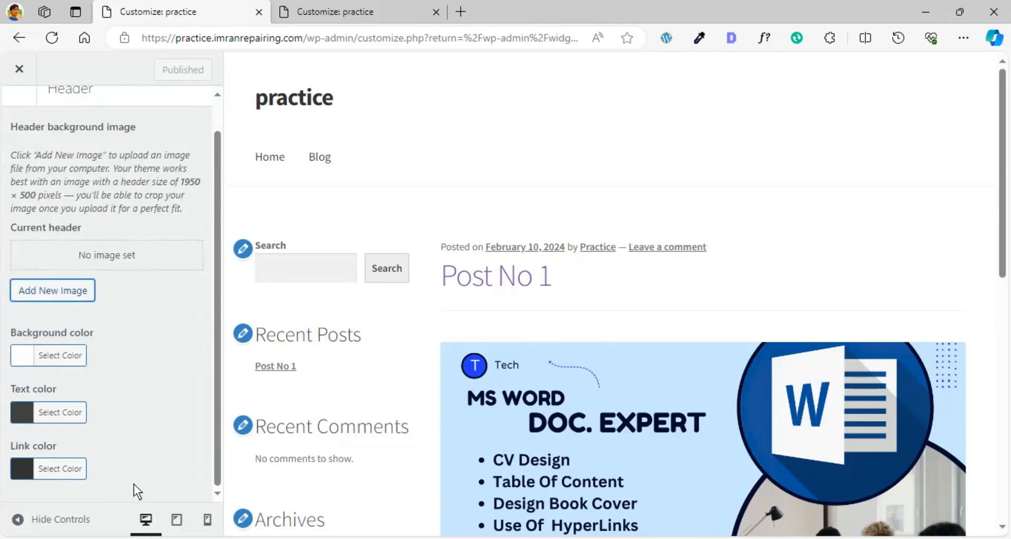
click(21, 352)
click(181, 402)
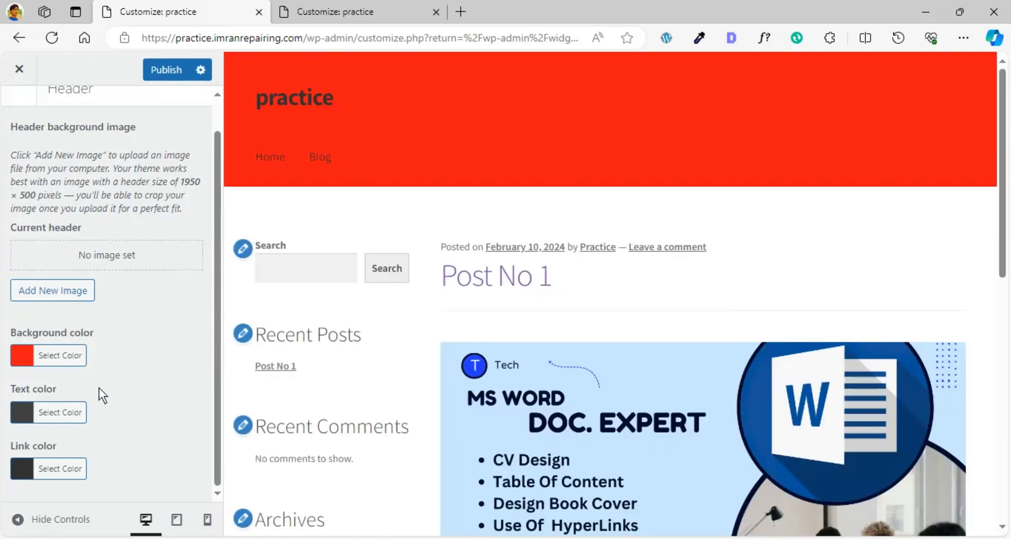
click(16, 62)
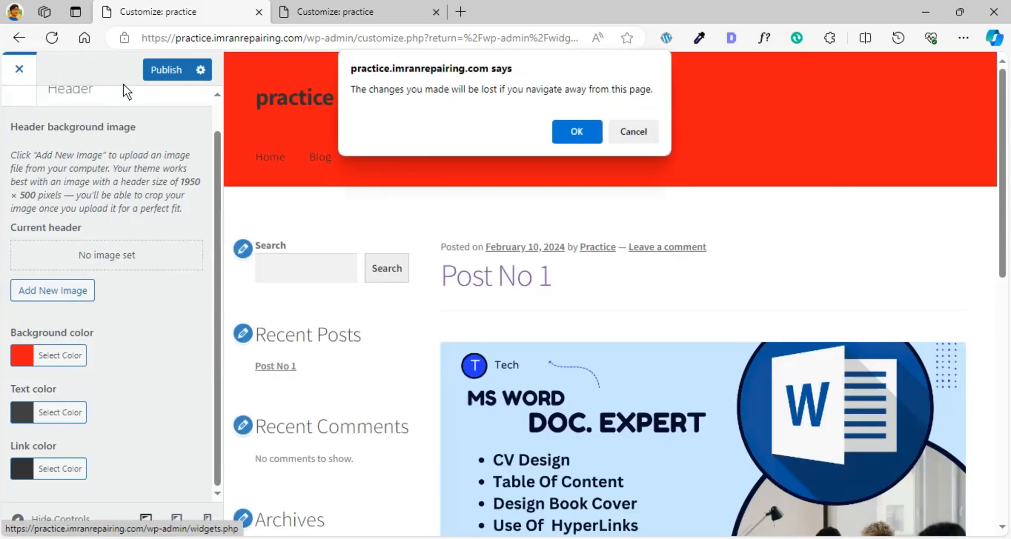
click(587, 140)
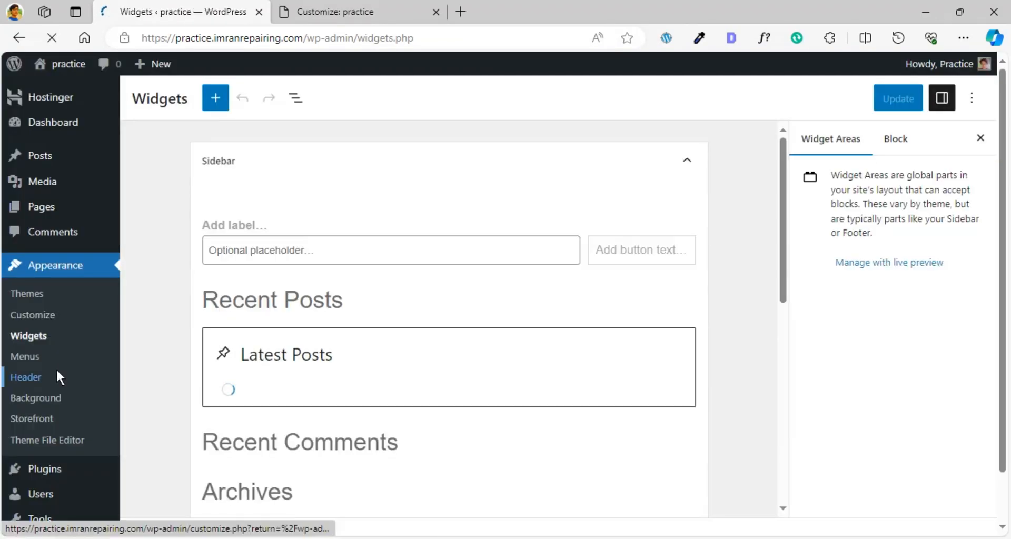
Try the site background color #b7b7b7, check it across the previewed page, and leave the Customizer without publishing
click(40, 396)
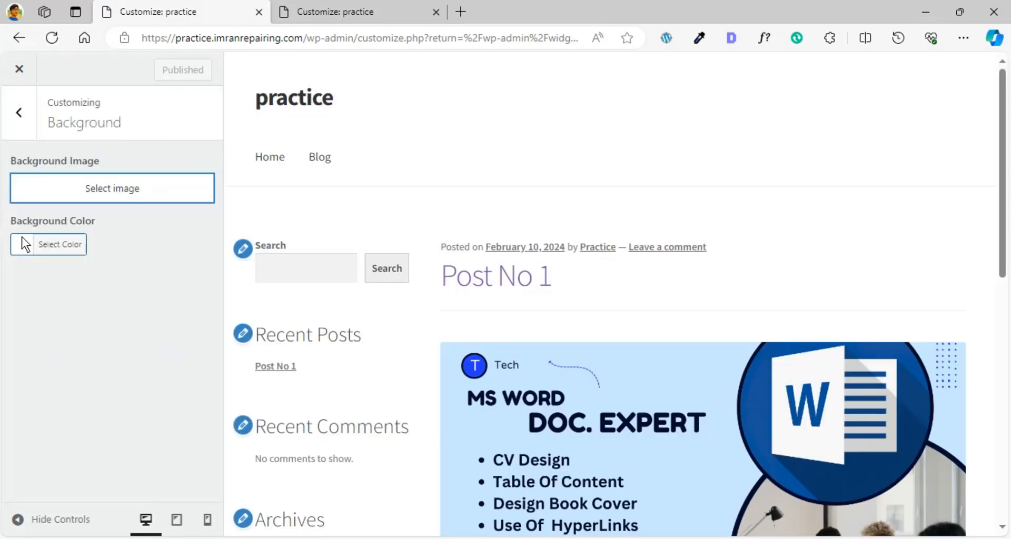
click(22, 241)
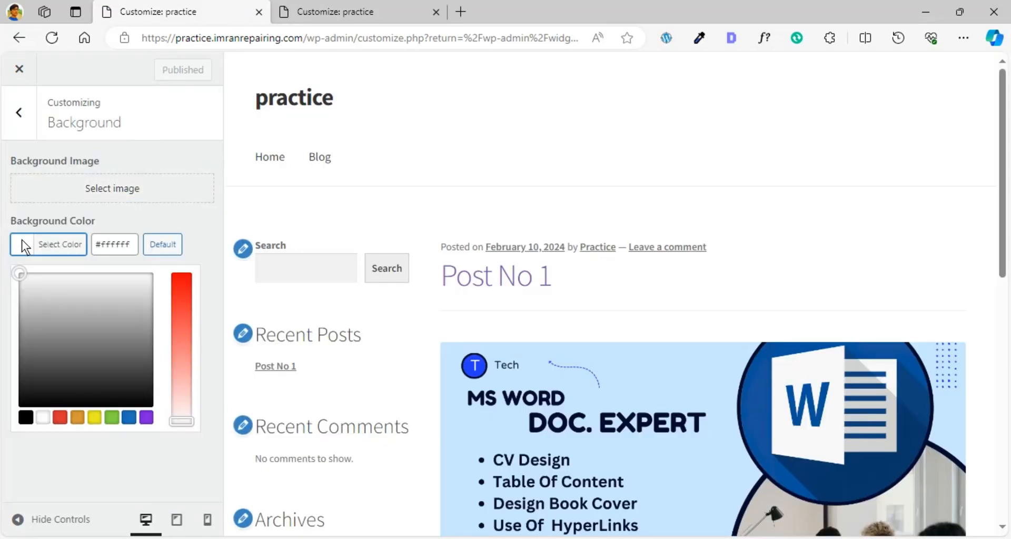
click(27, 310)
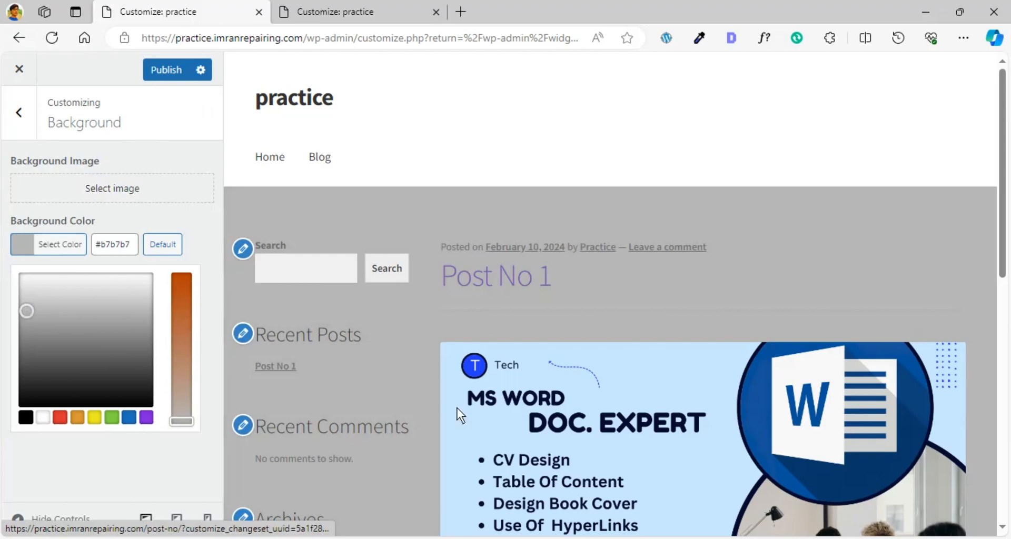
scroll(456, 412, down, 10)
scroll(372, 333, up, 8)
scroll(369, 329, up, 2)
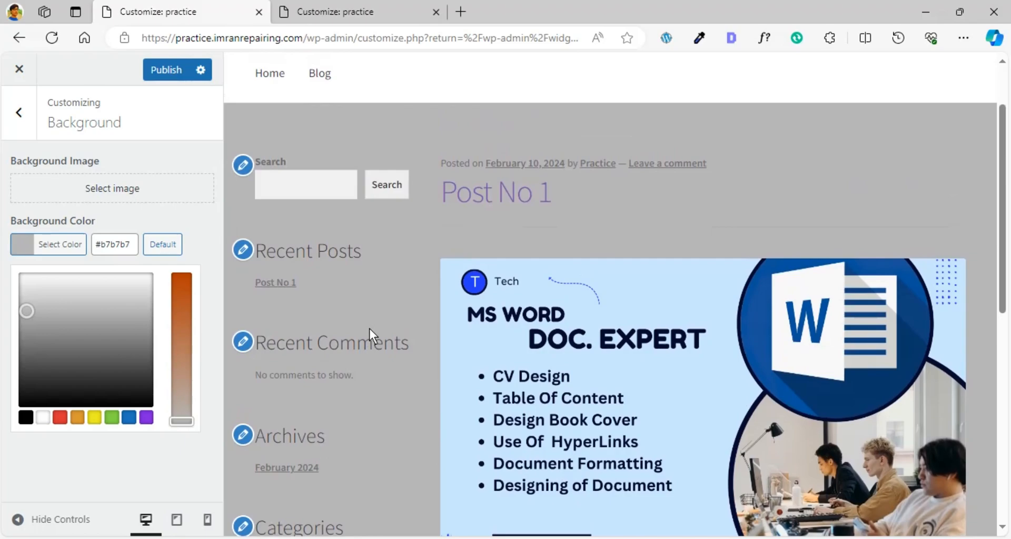
click(17, 73)
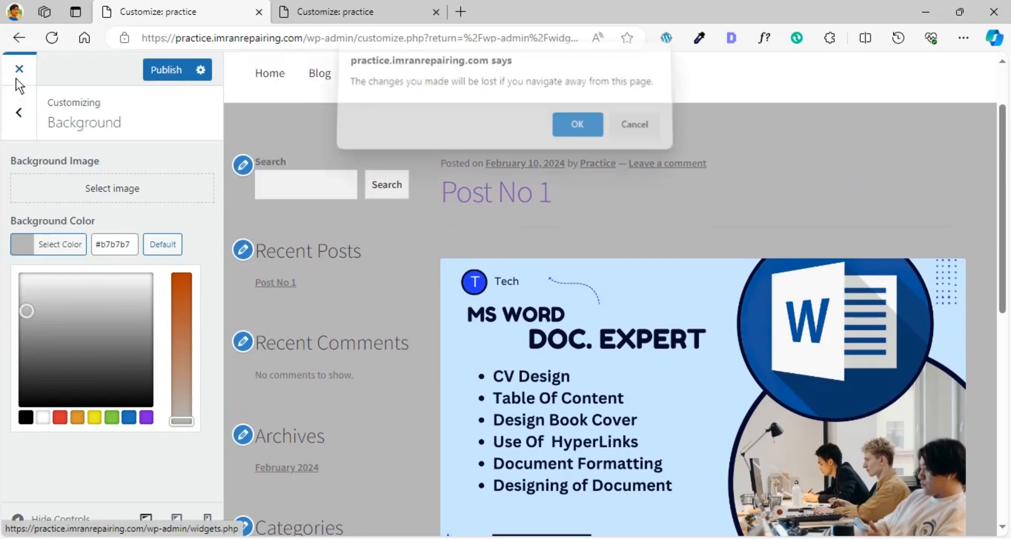
click(576, 126)
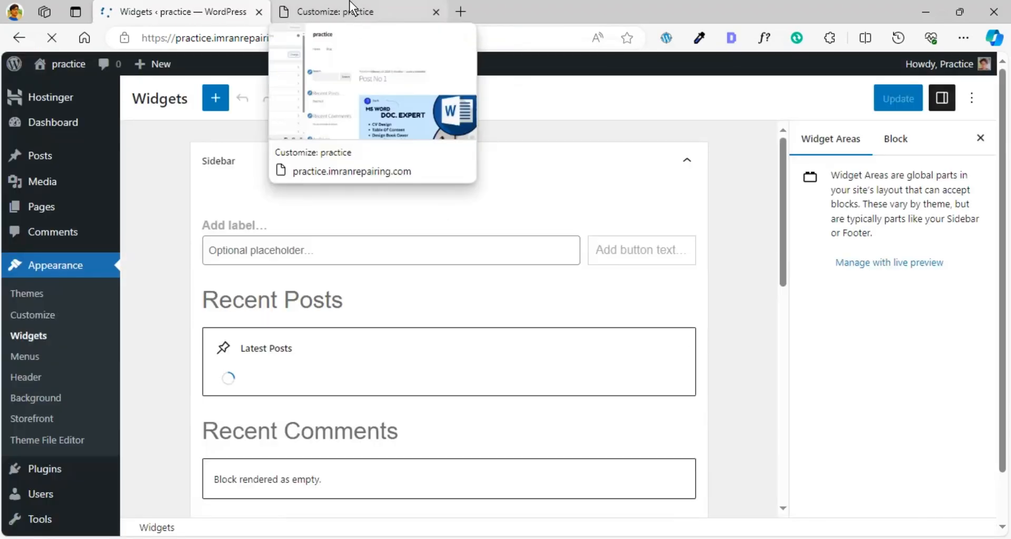
In the other open Customizer tab, set Storefront's General Layout to a right sidebar and return to the section list
click(349, 3)
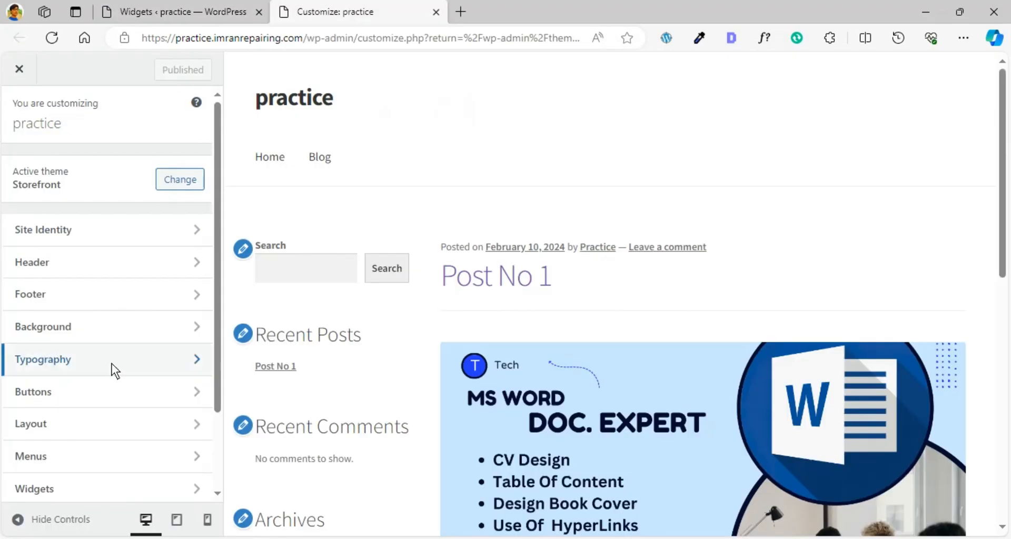
scroll(111, 364, down, 1)
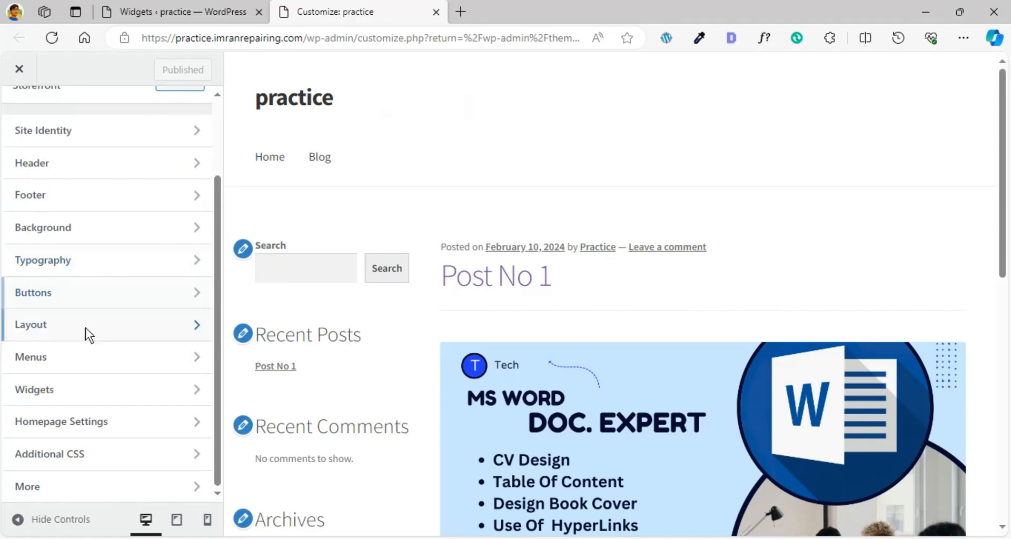
click(84, 330)
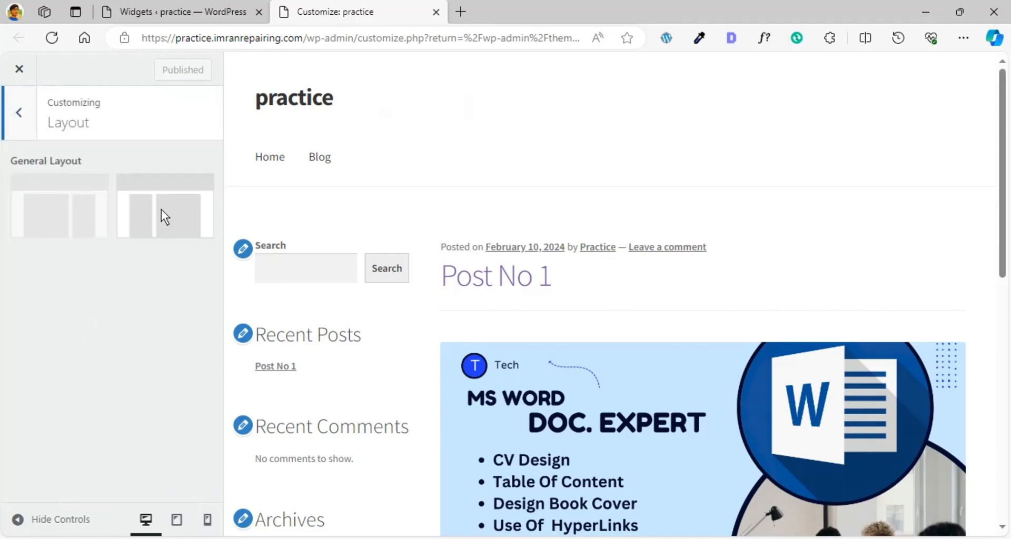
click(27, 206)
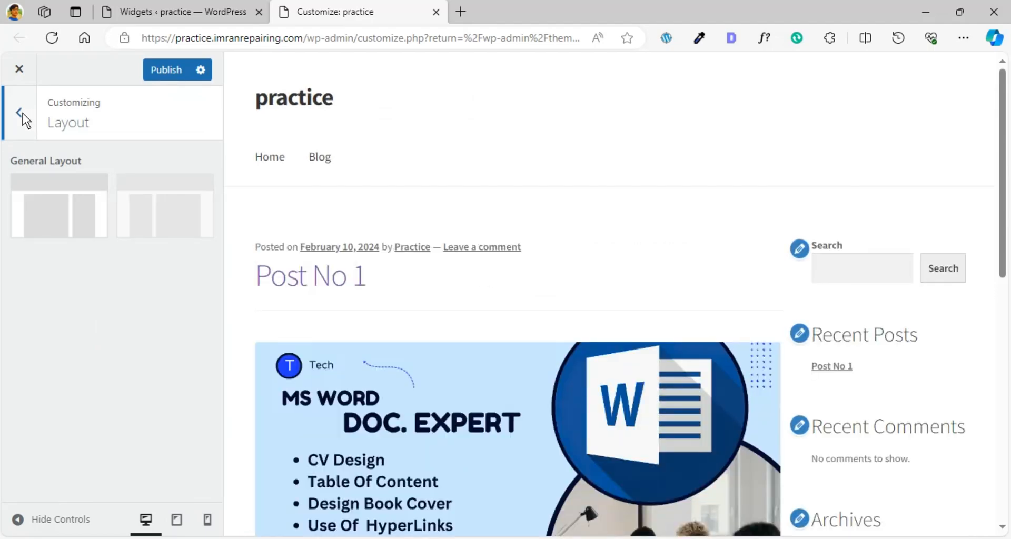
click(21, 113)
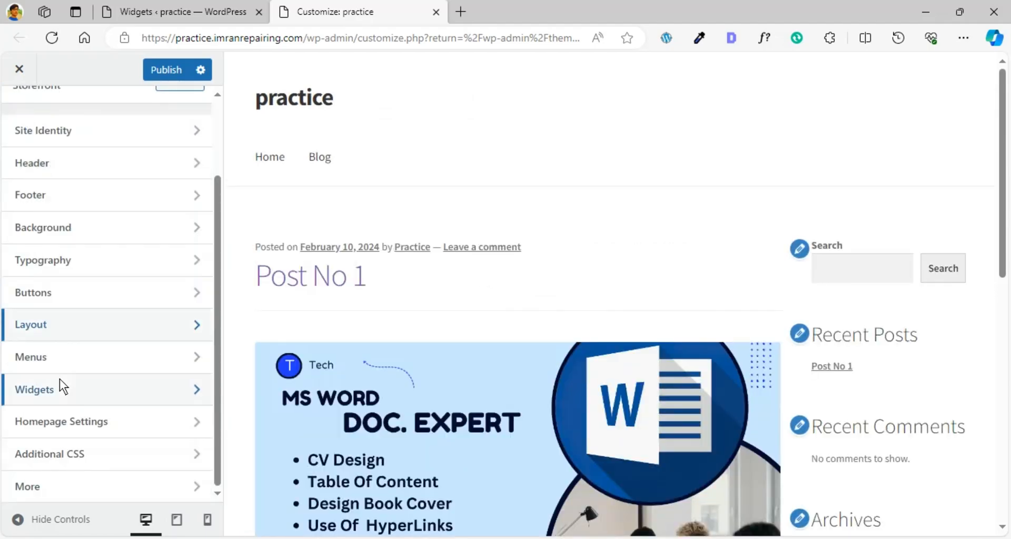
scroll(59, 380, up, 2)
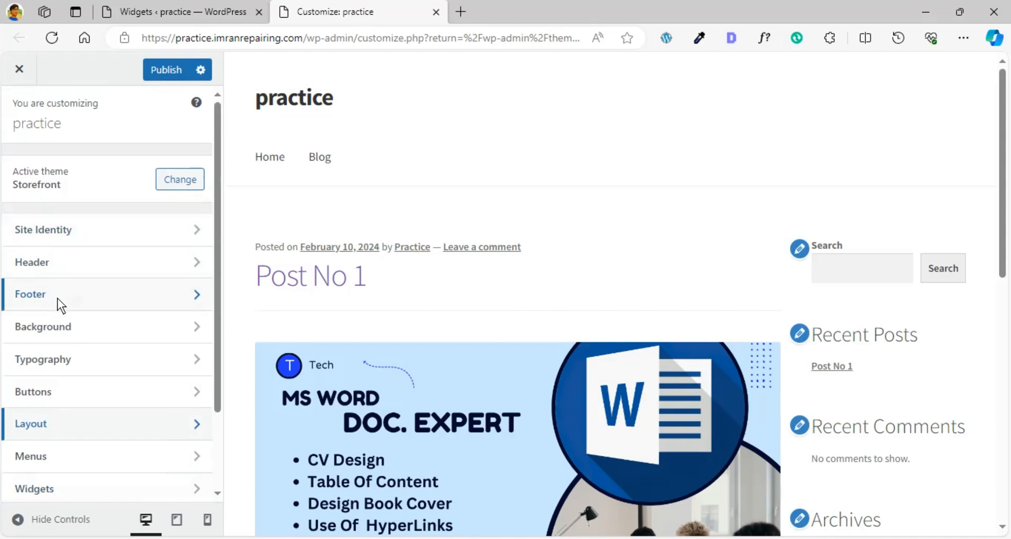
scroll(57, 298, down, 2)
Open the Storefront theme's welcome page from the site's admin tab and look through it
mouse_move(171, 1)
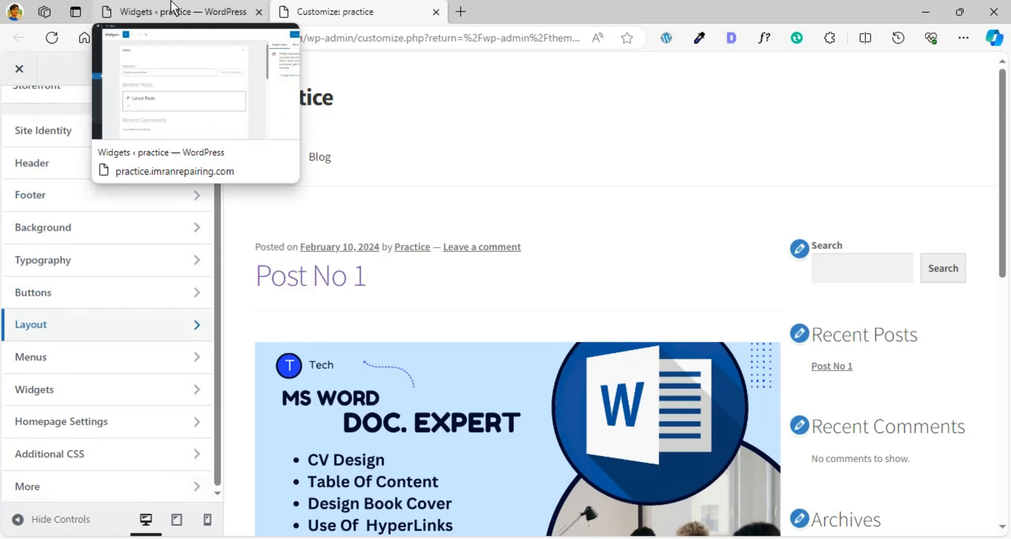
click(170, 0)
scroll(194, 234, down, 2)
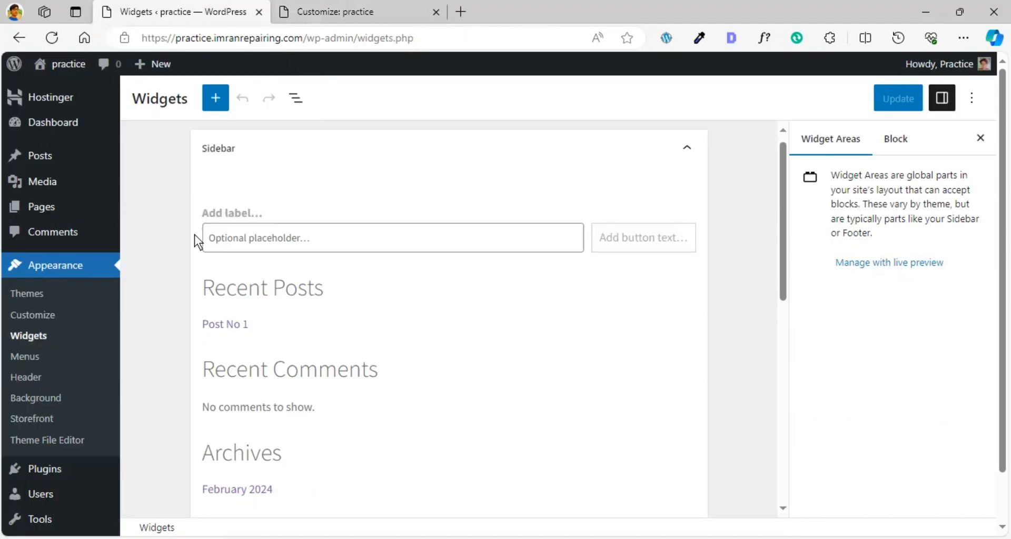
click(41, 419)
scroll(555, 354, down, 1)
scroll(555, 354, up, 1)
scroll(556, 355, down, 1)
scroll(555, 354, up, 1)
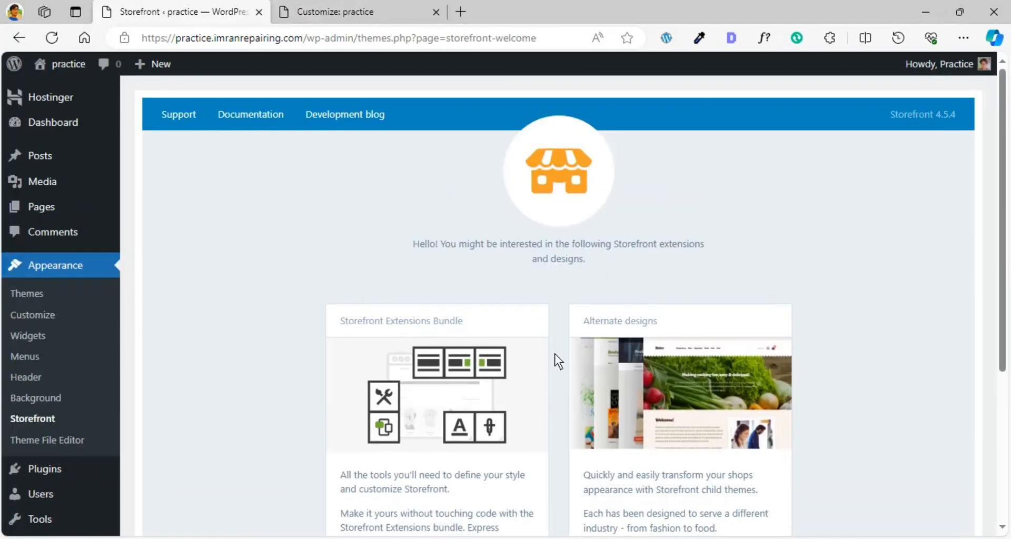
Open Storefront's support forum on WordPress.org and browse its list of topics
click(178, 113)
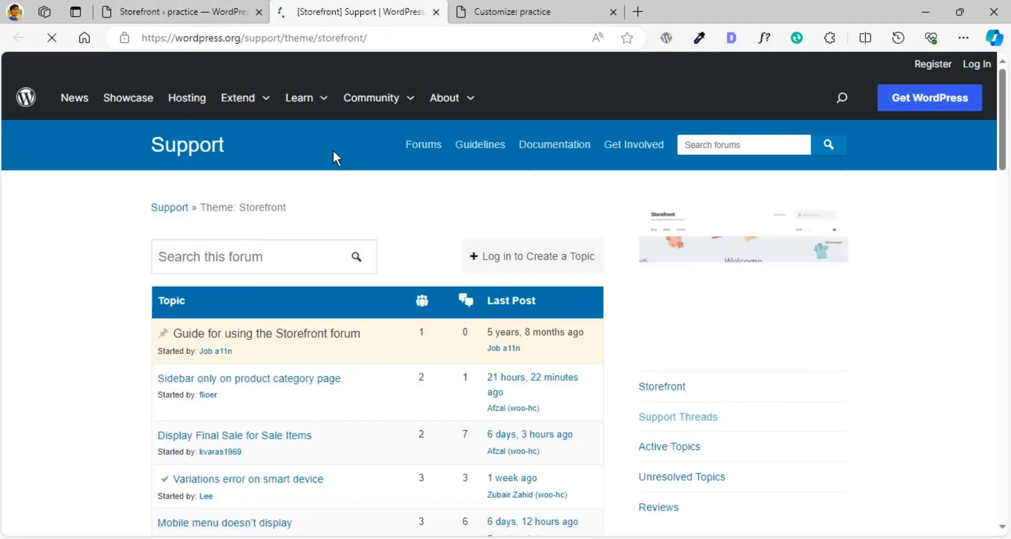
scroll(332, 149, down, 3)
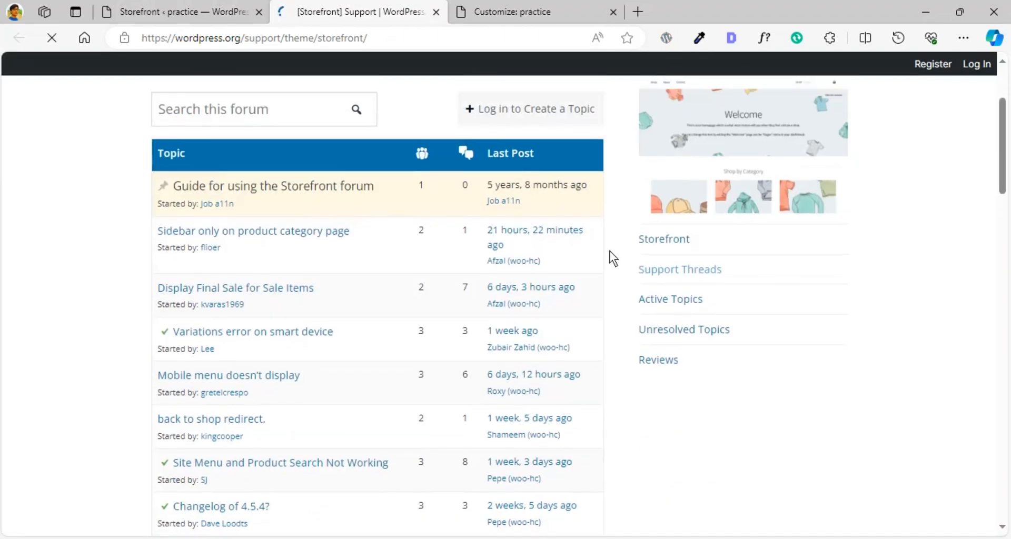
scroll(609, 251, up, 2)
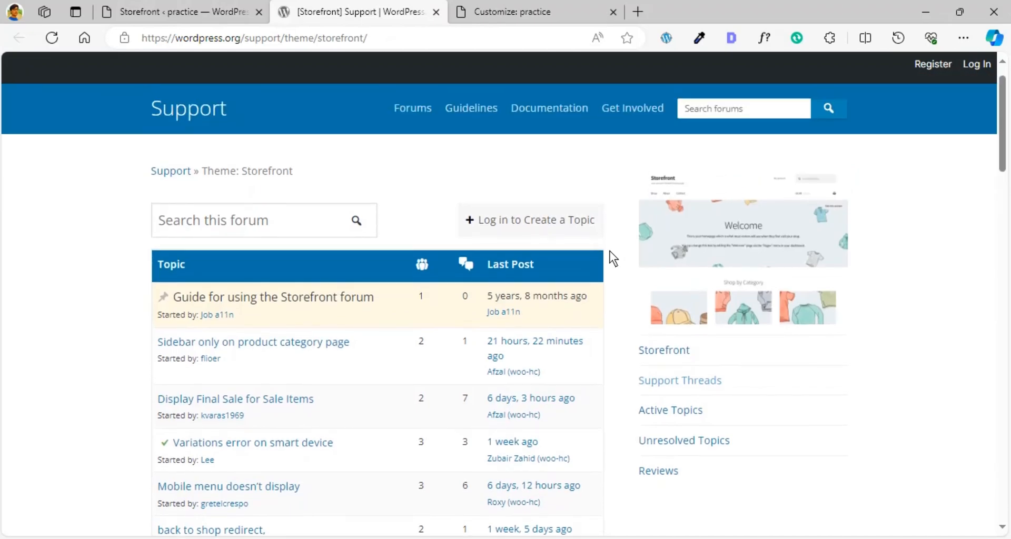
scroll(609, 252, down, 5)
scroll(610, 252, down, 10)
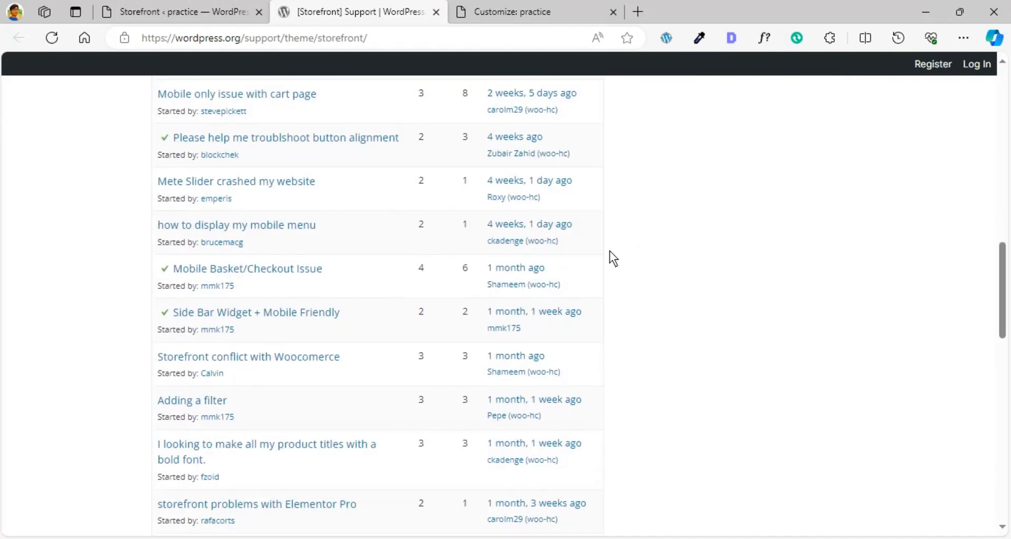
scroll(610, 251, down, 8)
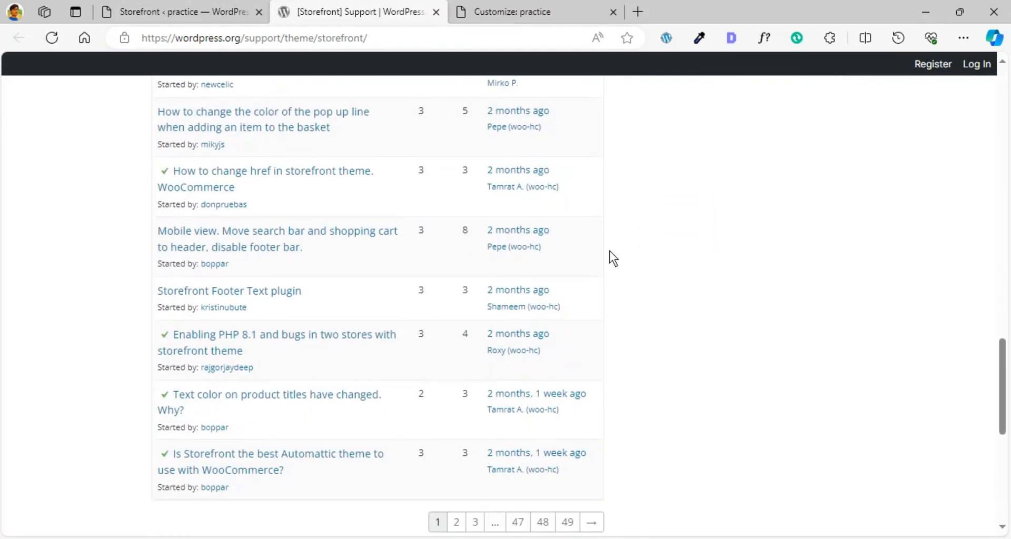
scroll(610, 251, up, 20)
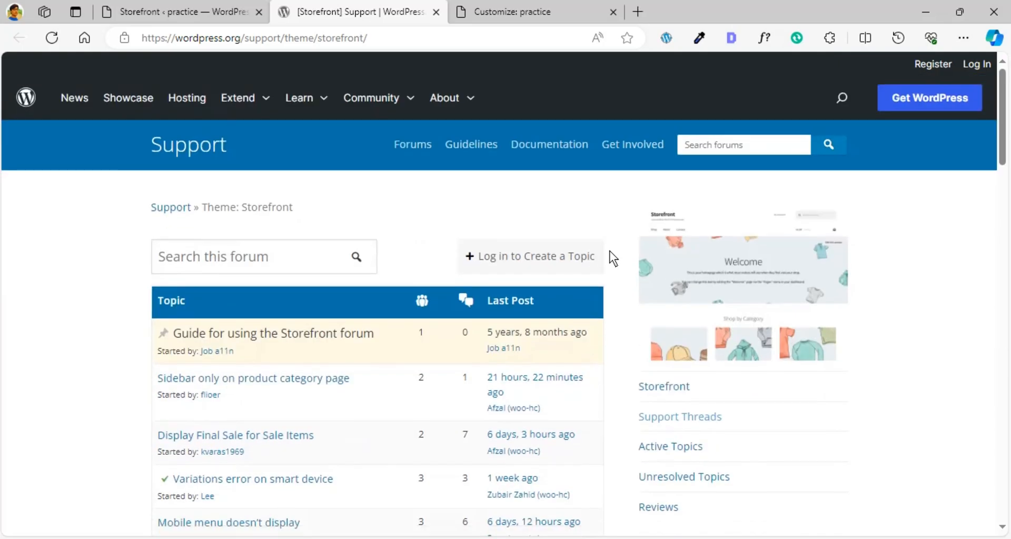
Return to the Storefront welcome page and examine the Storefront Extensions Bundle and Alternate designs offers
click(129, 1)
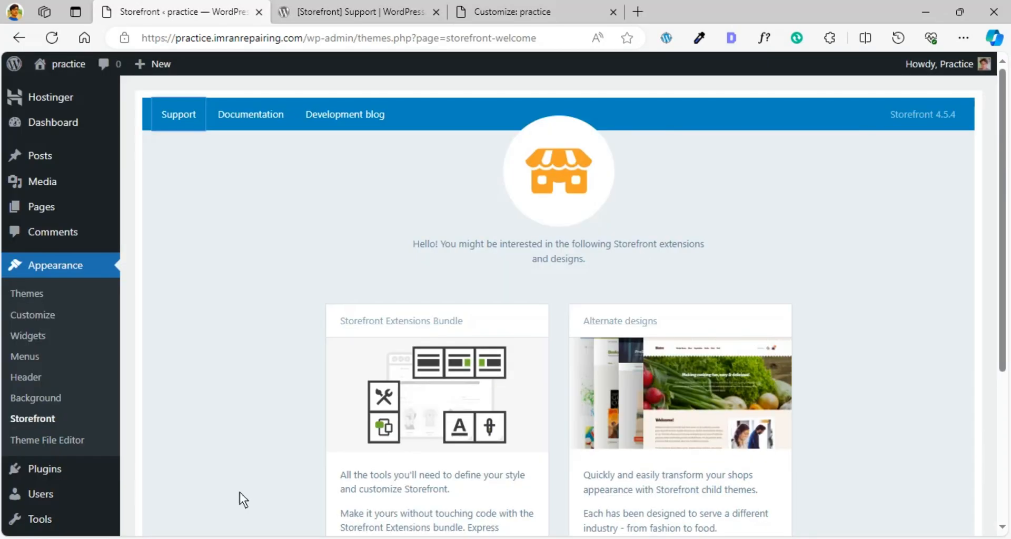
scroll(254, 405, down, 3)
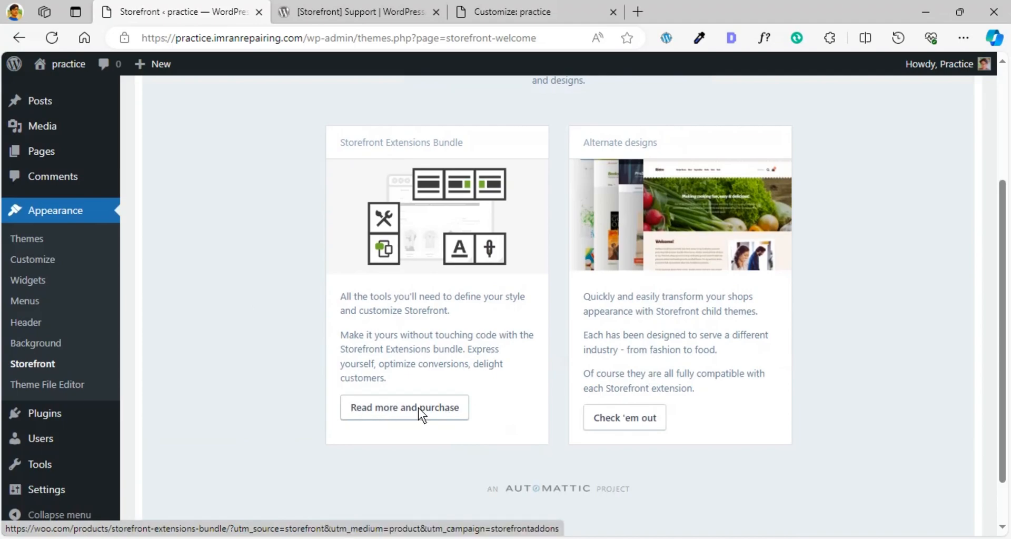
scroll(194, 272, up, 4)
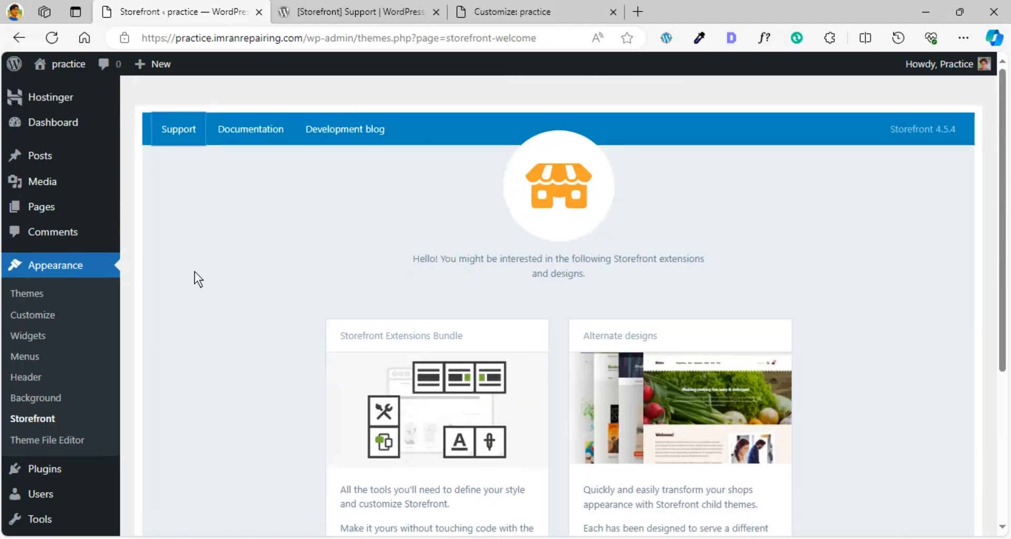
scroll(194, 272, down, 1)
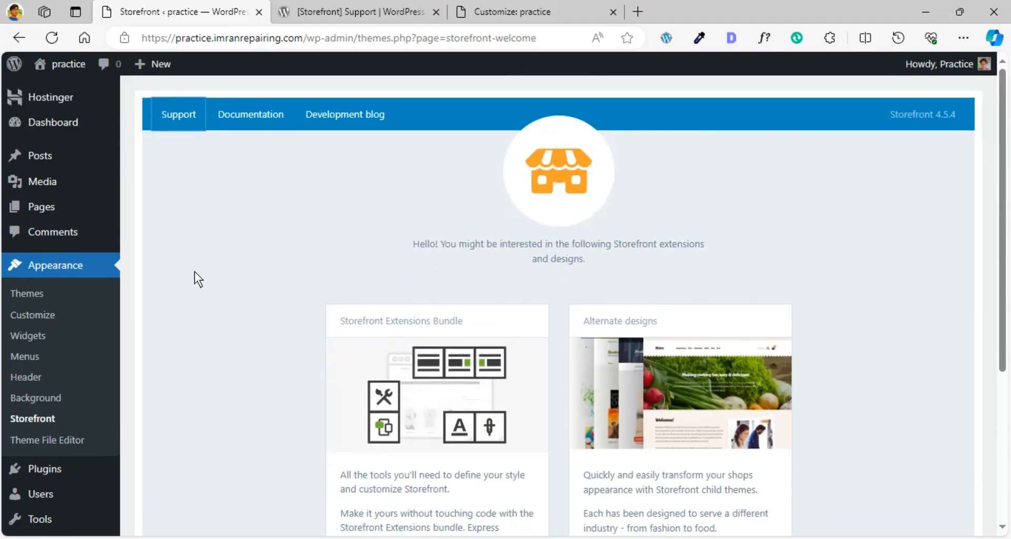